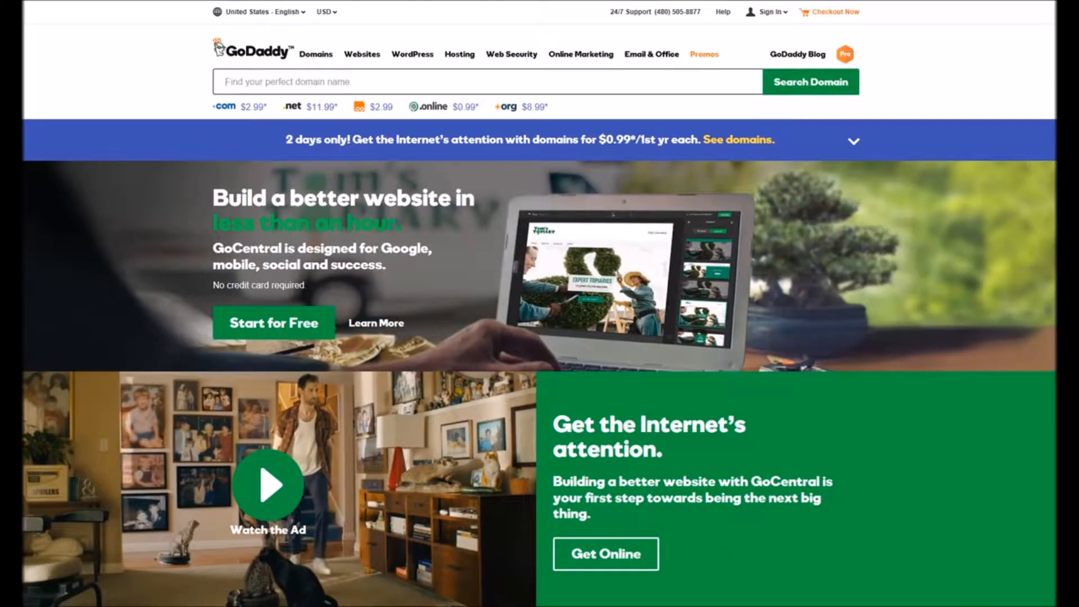
- Search for the domain name afriendlypanda
{"action": "type", "text": "afr"}
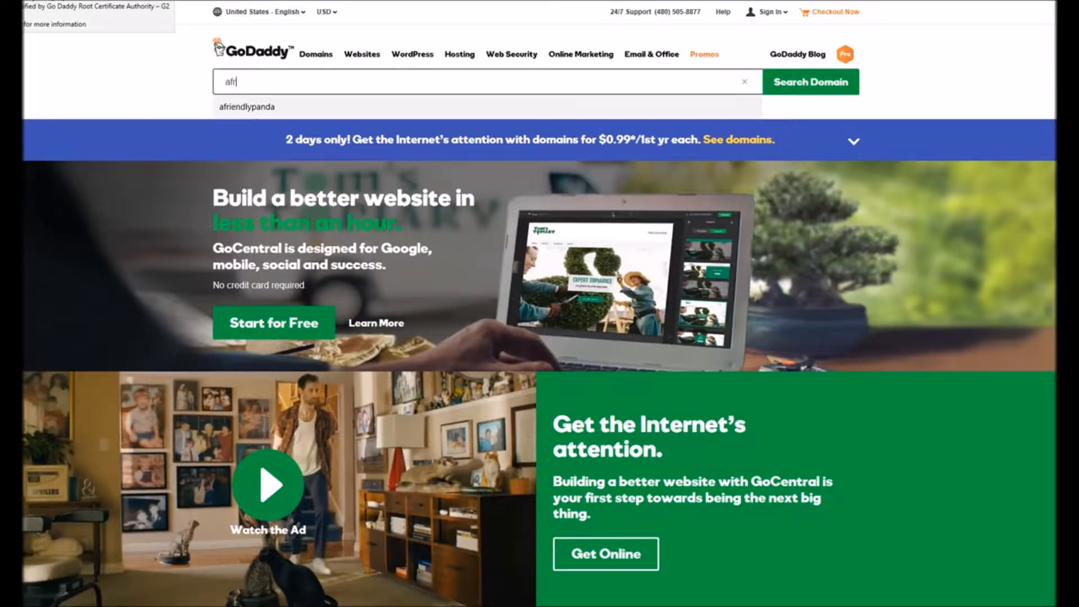
{"action": "type", "text": "iendlypanda"}
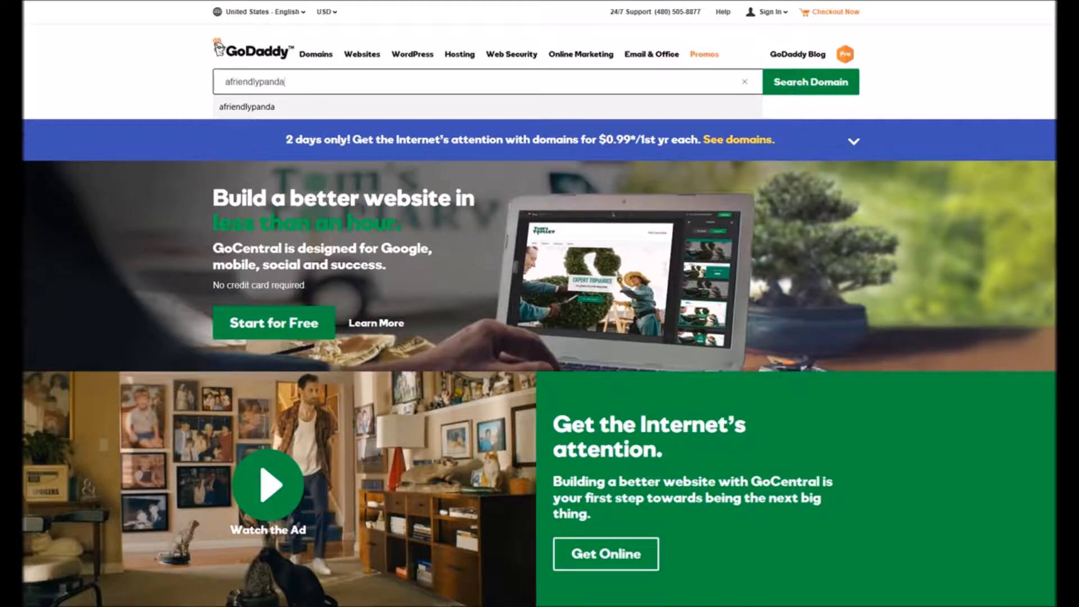
{"action": "left_click", "coordinate": [798, 83]}
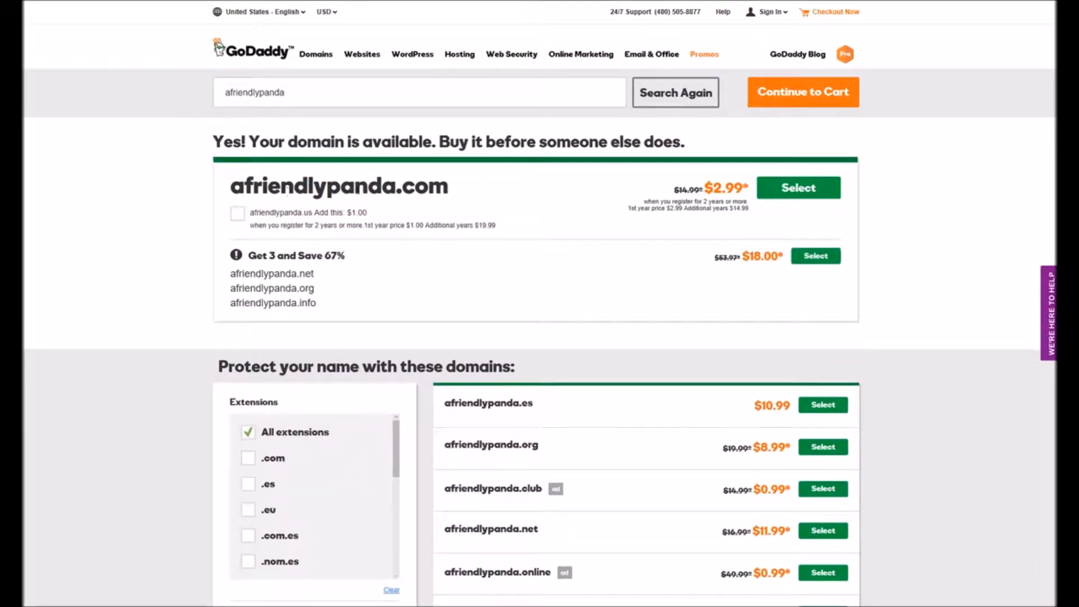
- Select afriendlypanda.com and continue to the cart
{"action": "left_click", "coordinate": [791, 194]}
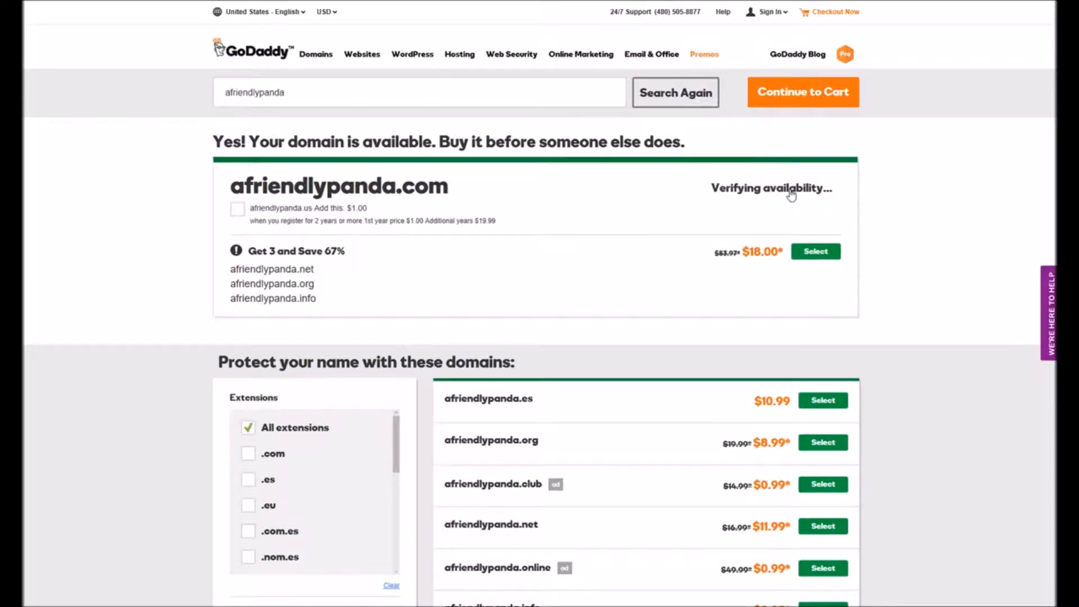
{"action": "left_click", "coordinate": [804, 95]}
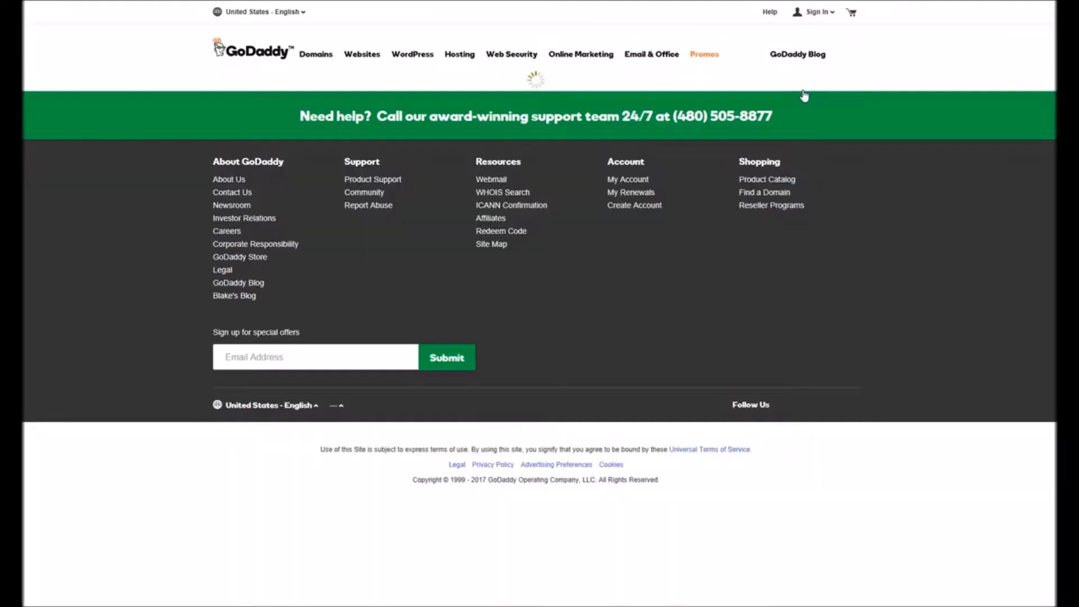
{"action": "scroll", "coordinate": [804, 146], "scroll_direction": "down", "scroll_amount": 10}
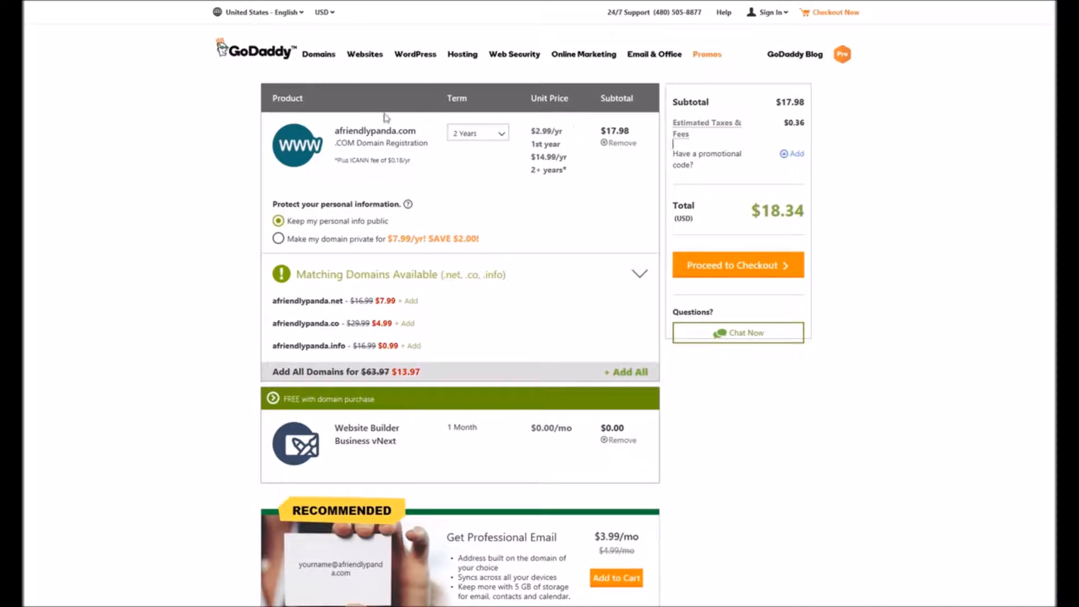
- Review the cart's registration term options and order contents
{"action": "left_click", "coordinate": [501, 137]}
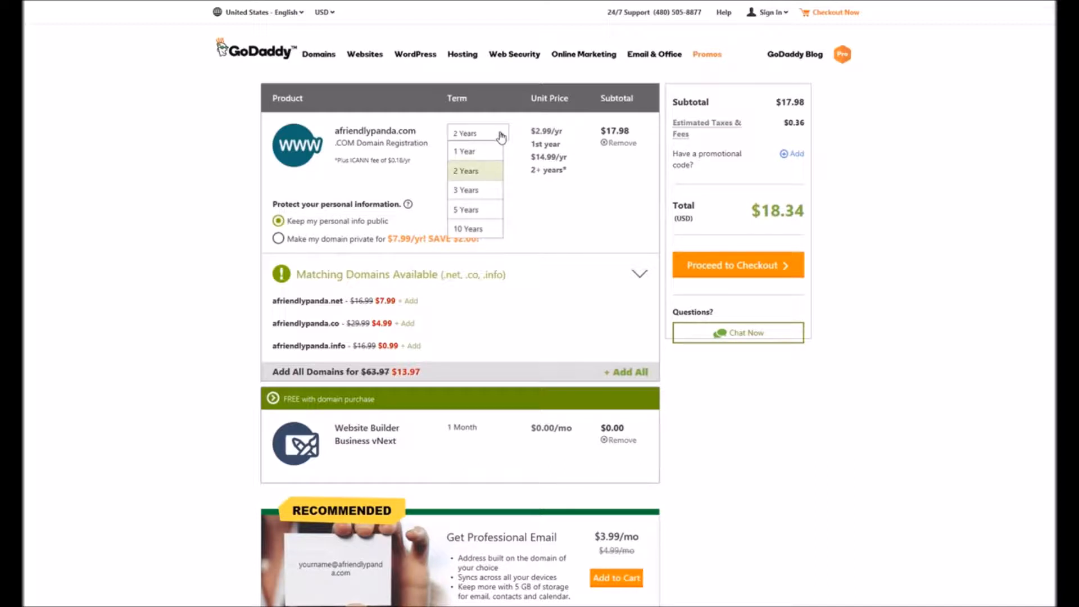
{"action": "left_click", "coordinate": [502, 137]}
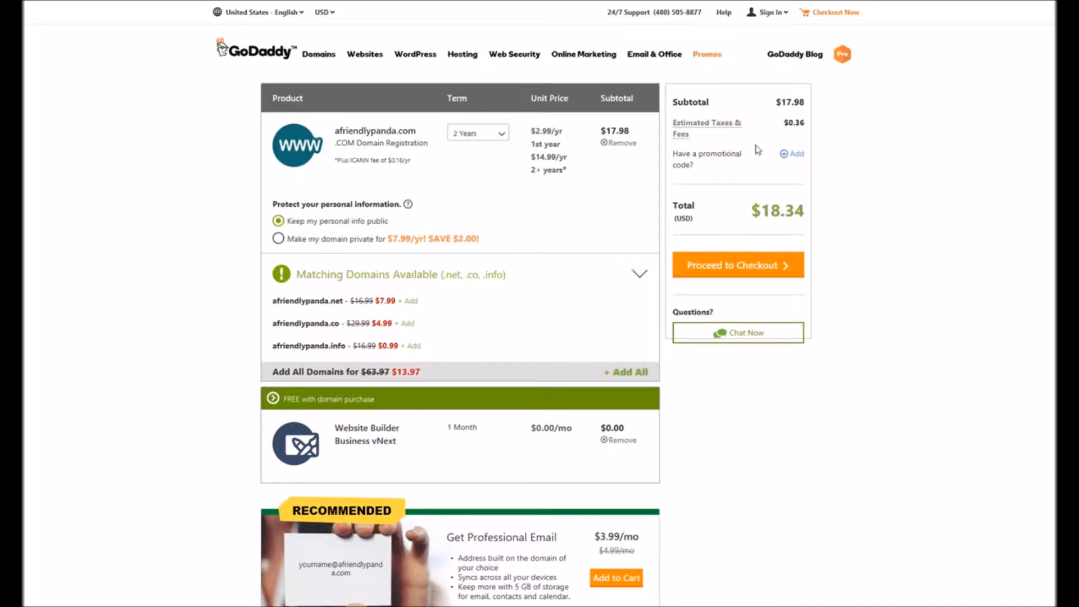
{"action": "scroll", "coordinate": [925, 241], "scroll_direction": "down", "scroll_amount": 2}
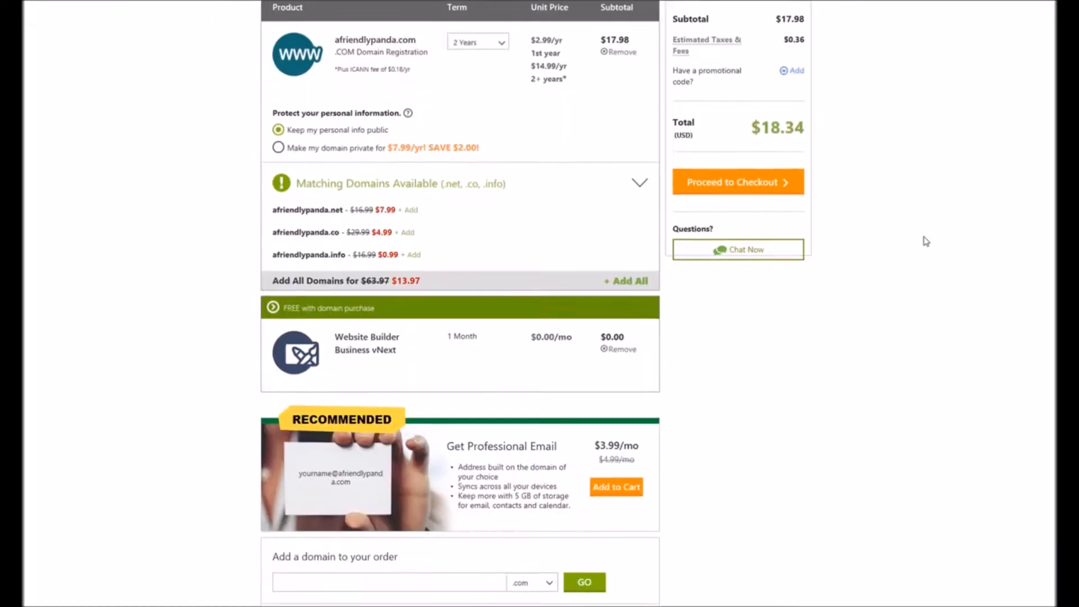
{"action": "scroll", "coordinate": [926, 241], "scroll_direction": "down", "scroll_amount": 6}
{"action": "scroll", "coordinate": [927, 241], "scroll_direction": "up", "scroll_amount": 8}
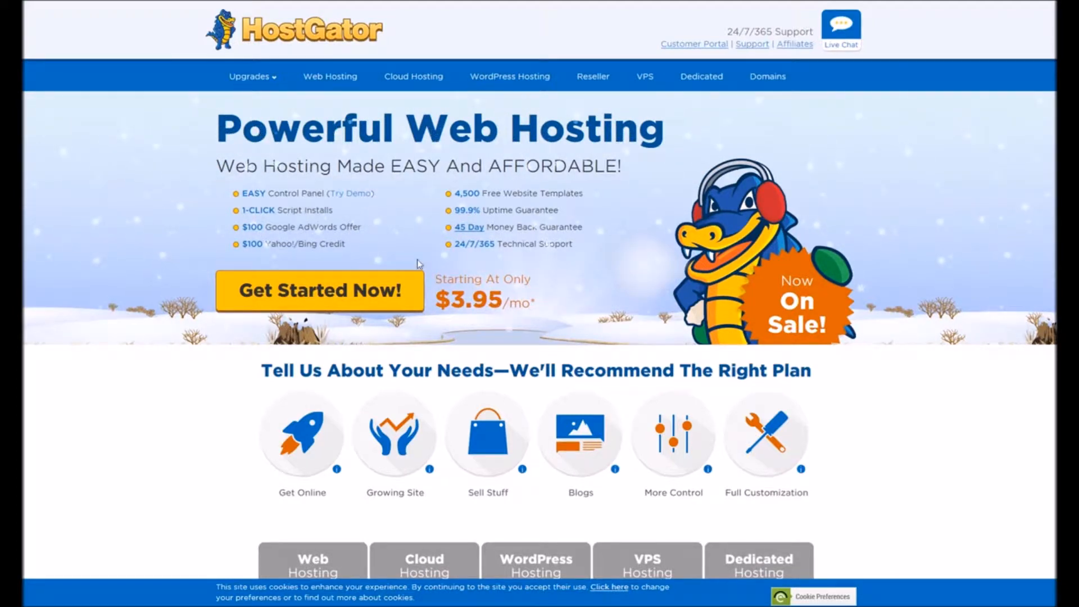
- Open the hosting control panel's server info and select the two DNS nameserver hostnames
{"action": "left_click", "coordinate": [350, 292]}
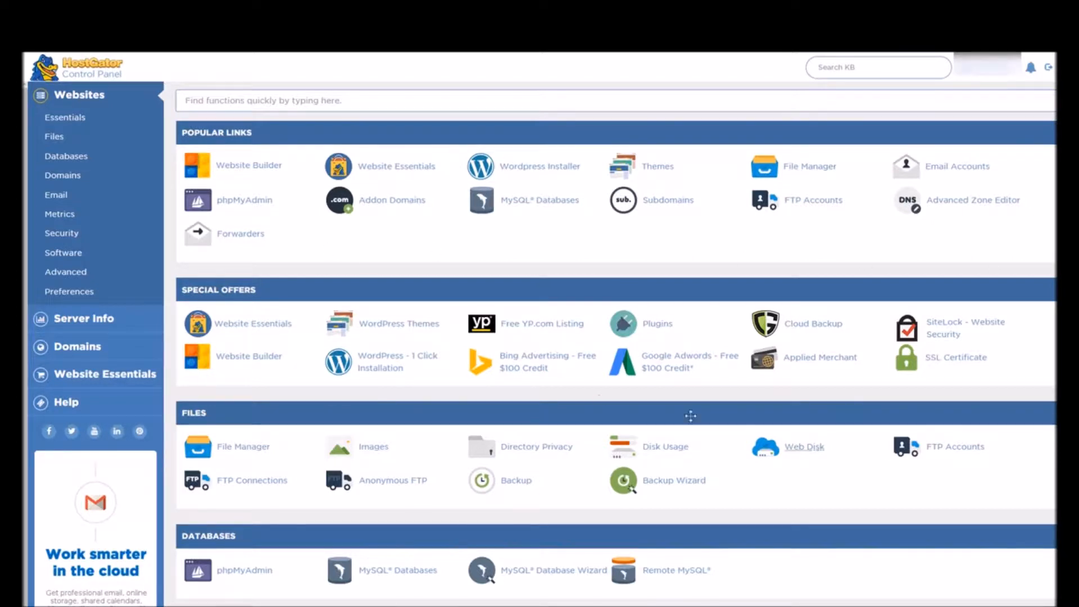
{"action": "left_click", "coordinate": [101, 320]}
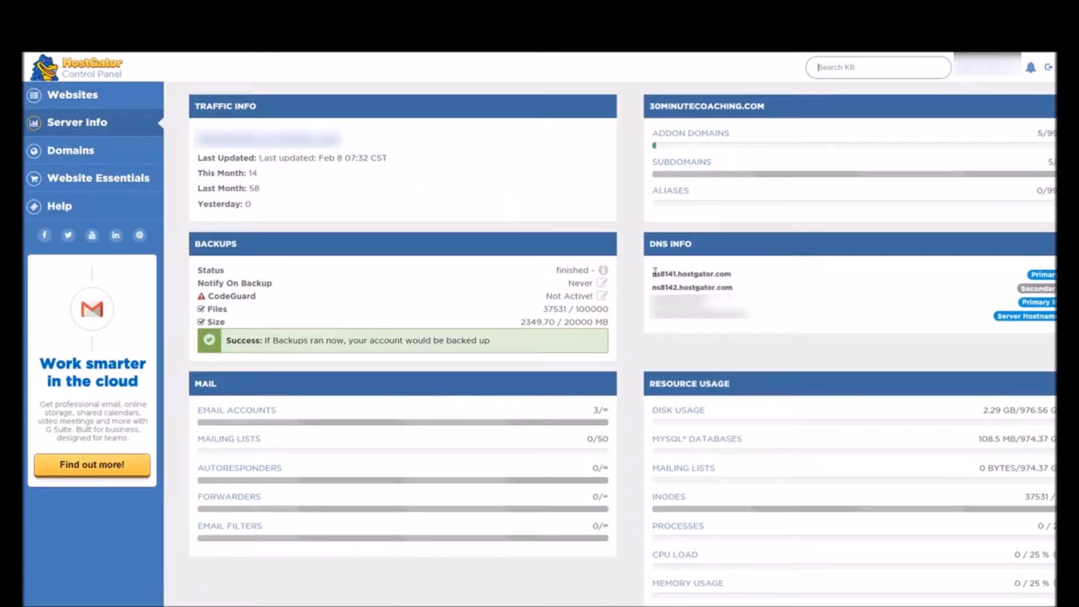
{"action": "left_click_drag", "start_coordinate": [656, 274], "coordinate": [730, 275]}
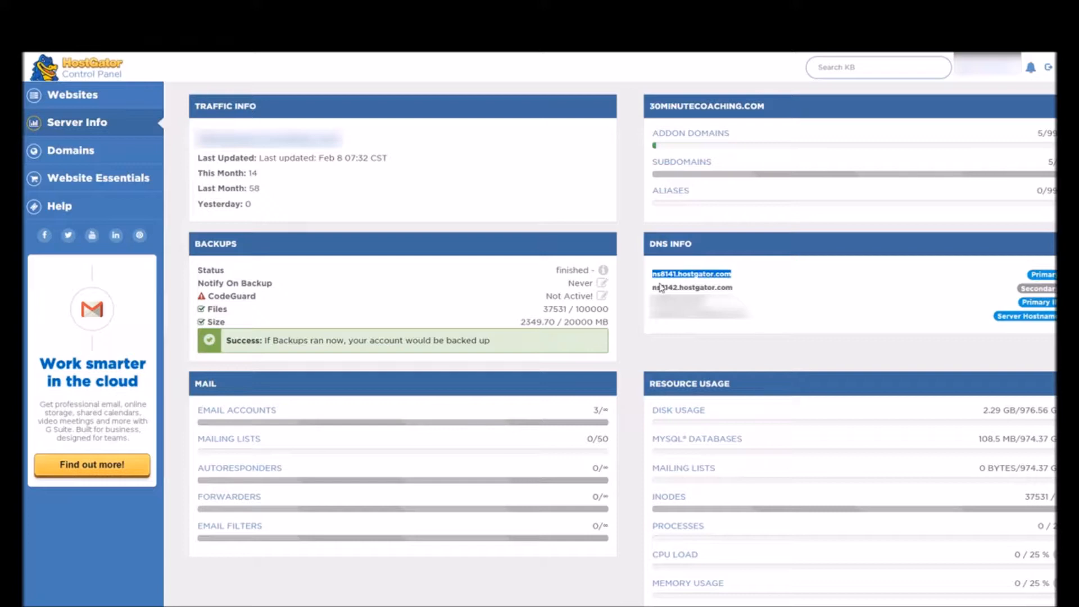
{"action": "left_click_drag", "start_coordinate": [653, 288], "coordinate": [726, 290]}
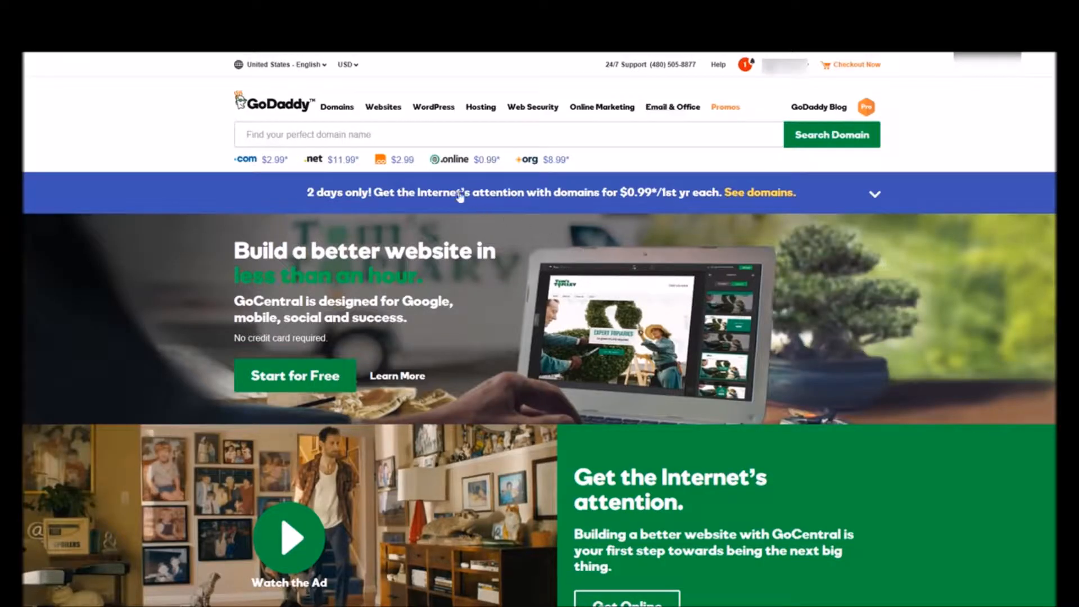
- Open the domain details for THEFRIENDLYPANDA.COM from the registrar's domain list
{"action": "left_click", "coordinate": [798, 67]}
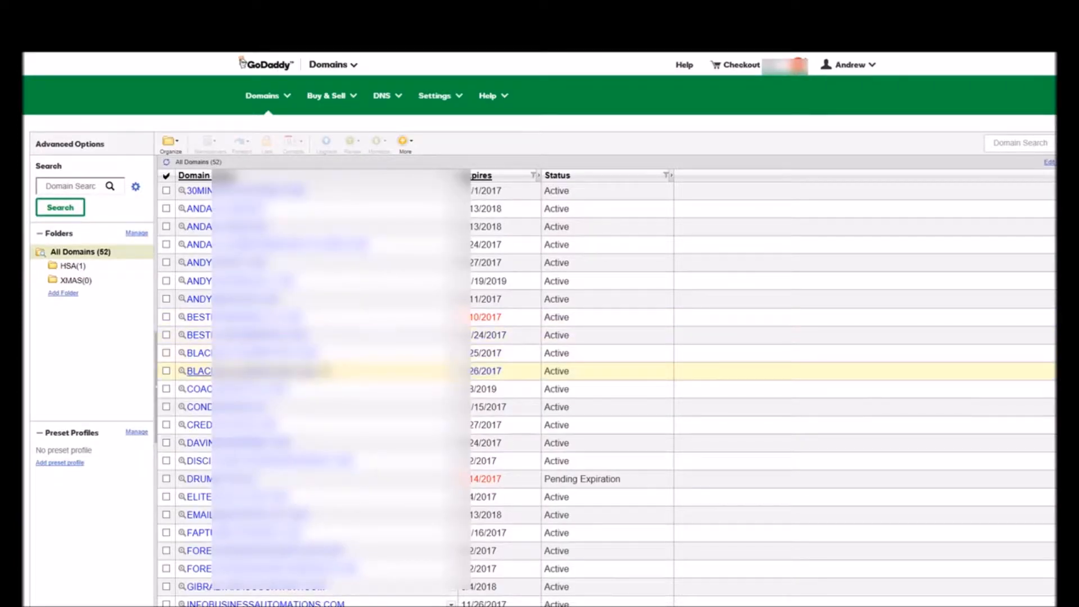
{"action": "scroll", "coordinate": [952, 337], "scroll_direction": "down", "scroll_amount": 5}
{"action": "scroll", "coordinate": [607, 388], "scroll_direction": "down", "scroll_amount": 4}
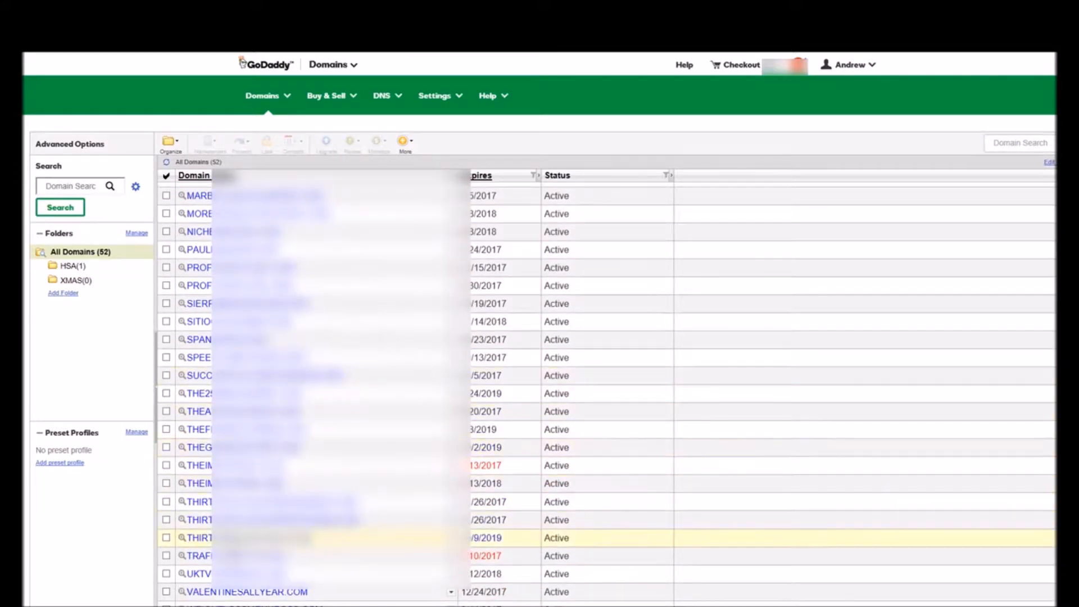
{"action": "left_click", "coordinate": [254, 429]}
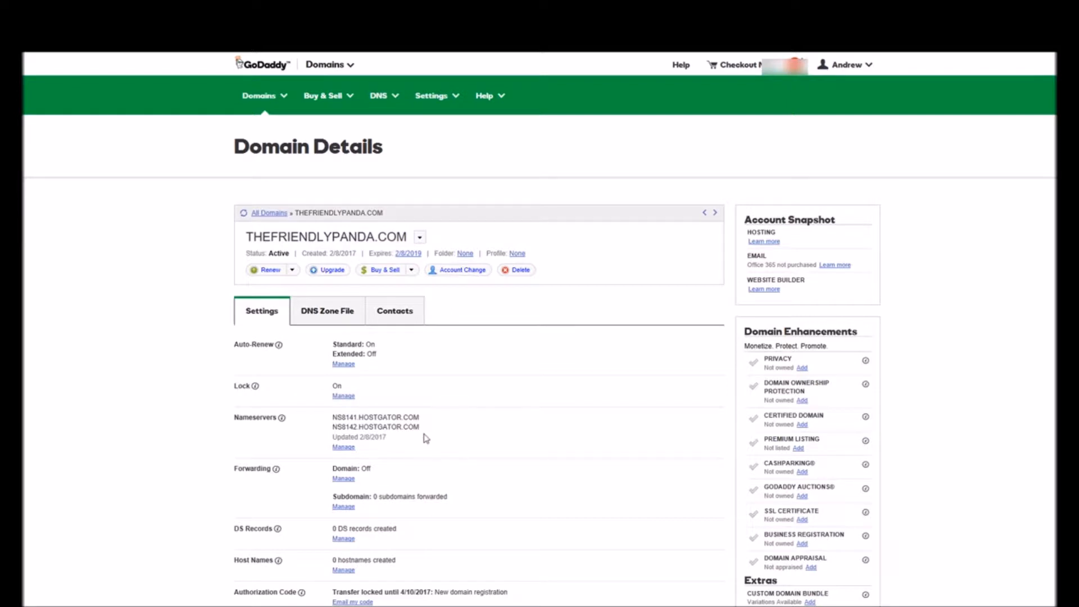
- Inspect the domain's custom nameserver settings and their edit dialog, closing both without changes
{"action": "left_click", "coordinate": [345, 448]}
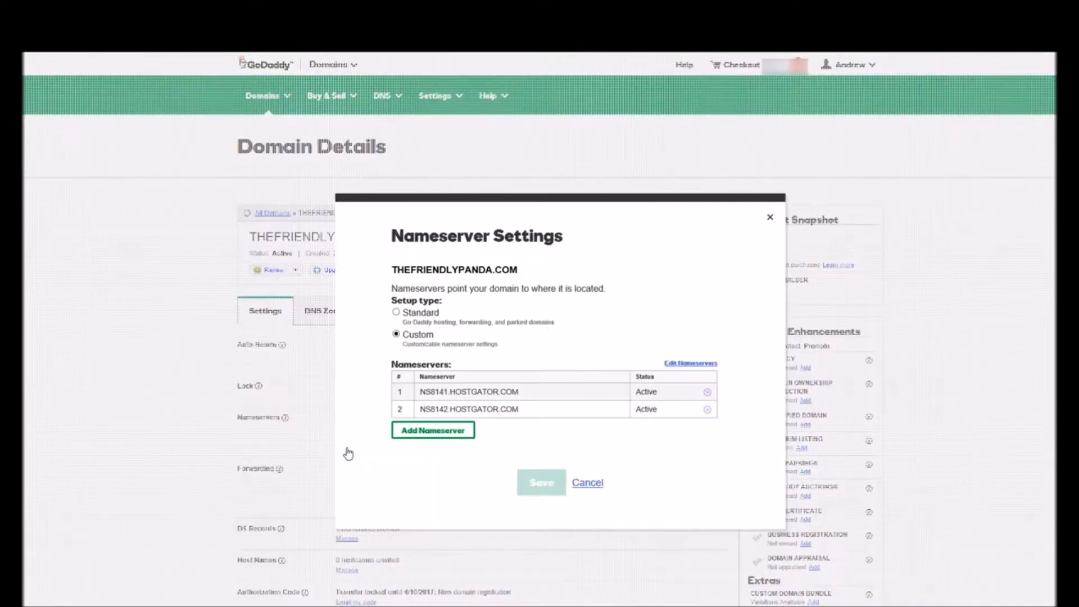
{"action": "left_click", "coordinate": [672, 364]}
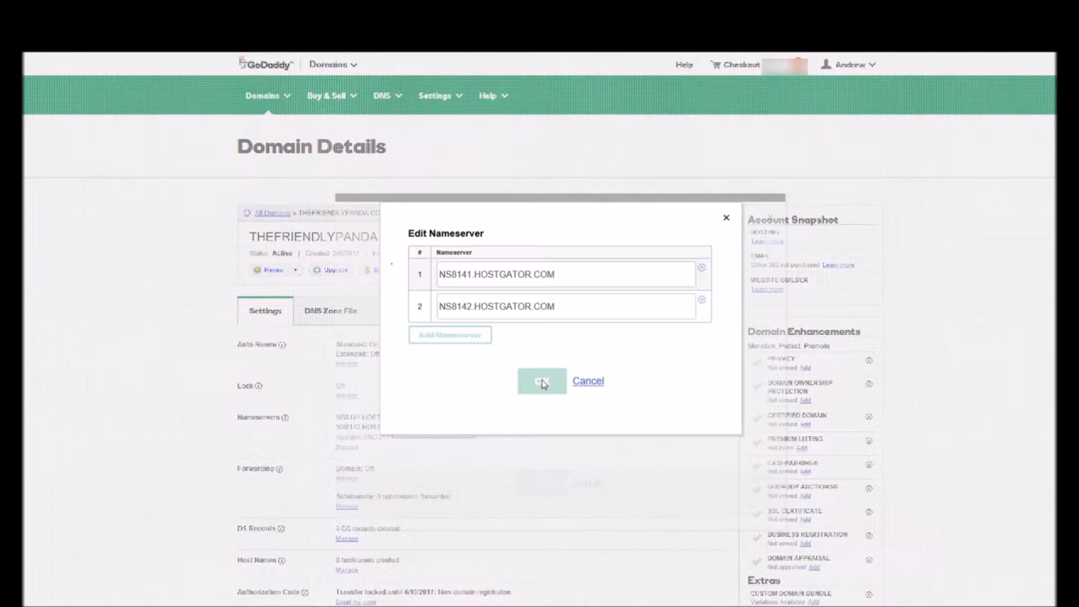
{"action": "left_click", "coordinate": [590, 383]}
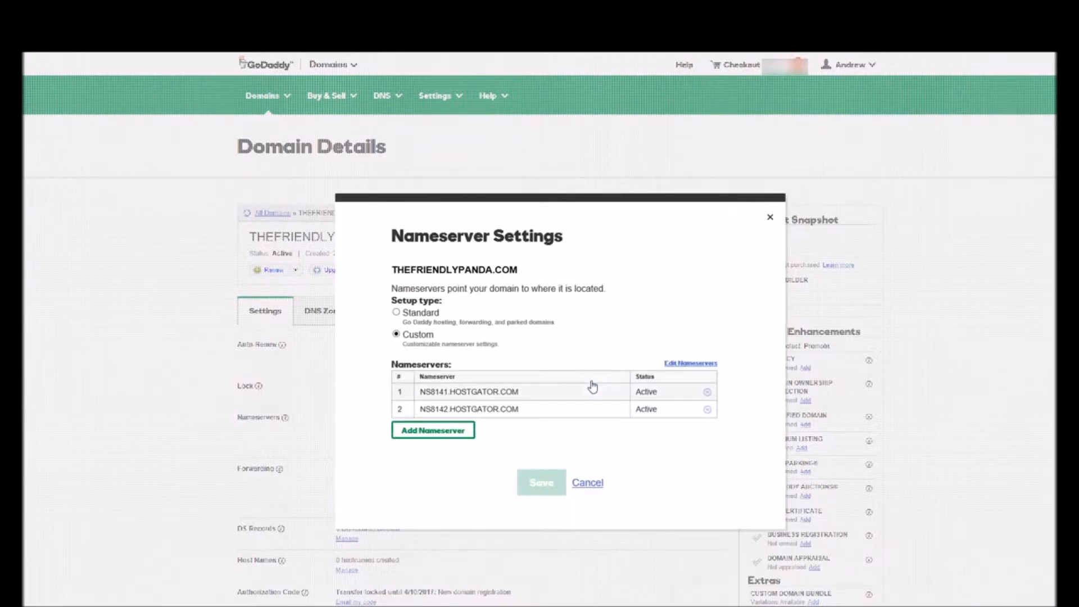
{"action": "left_click", "coordinate": [770, 218]}
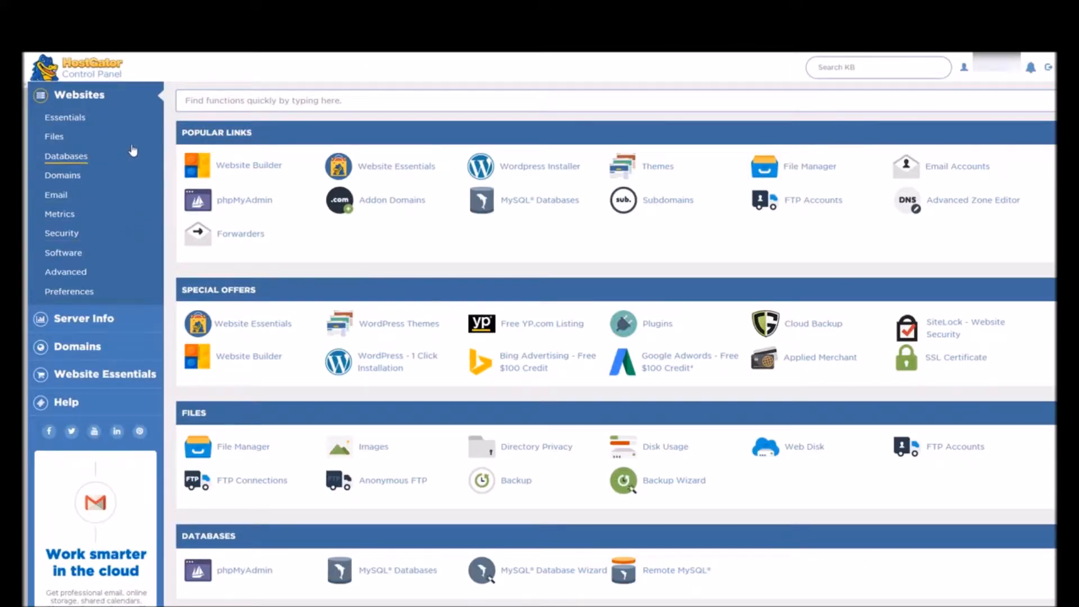
- Add thefriendlypanda.com as an addon domain in the hosting control panel
{"action": "left_click", "coordinate": [396, 206]}
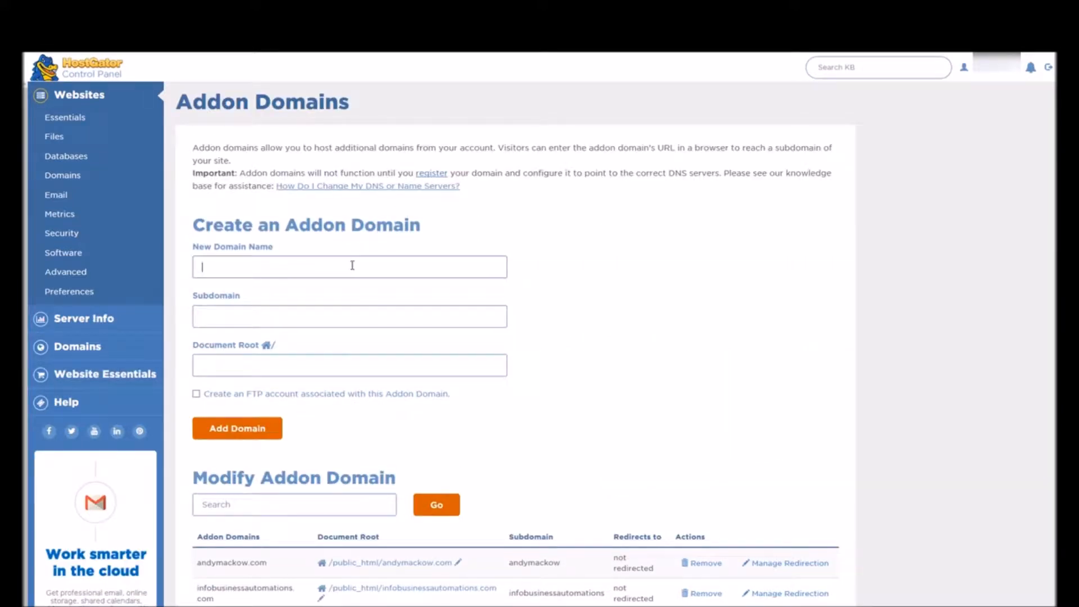
{"action": "type", "text": "thefriendlypanda.com"}
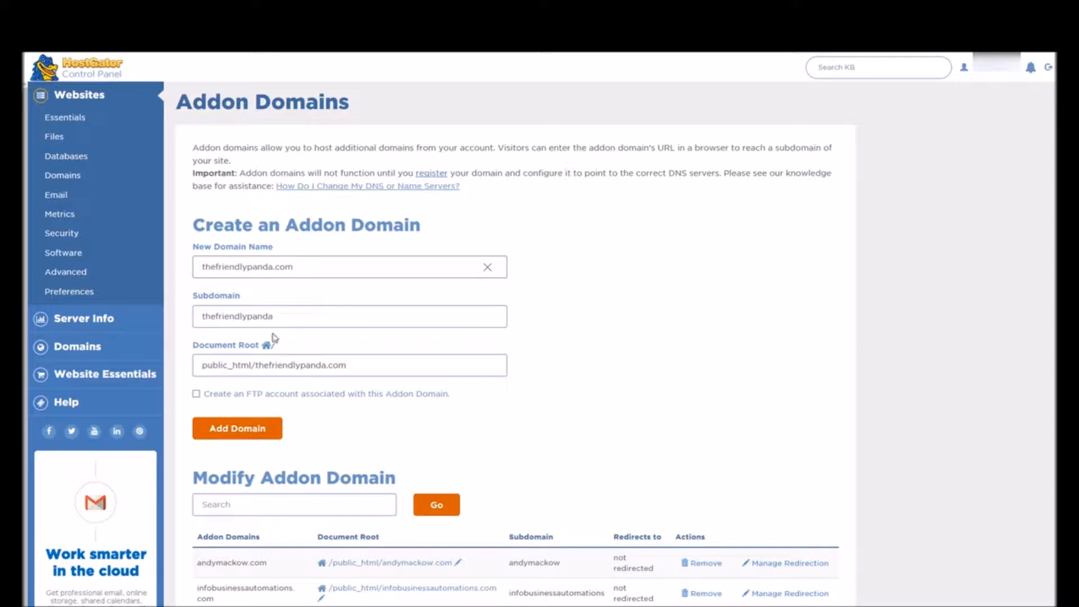
{"action": "left_click", "coordinate": [250, 434]}
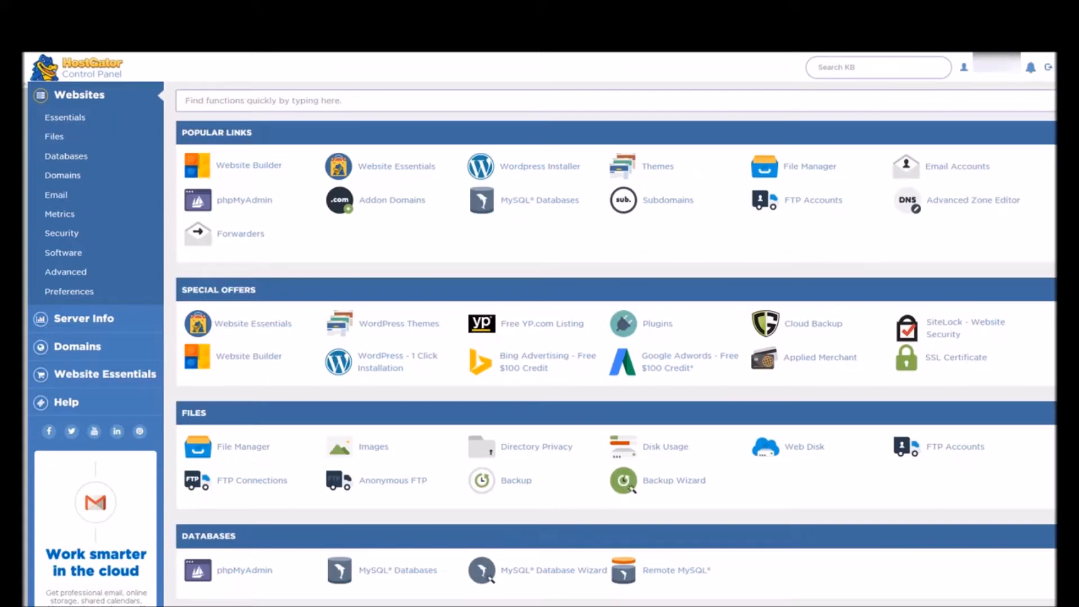
- Start the WordPress installer and choose the domain to install on
{"action": "left_click", "coordinate": [536, 168]}
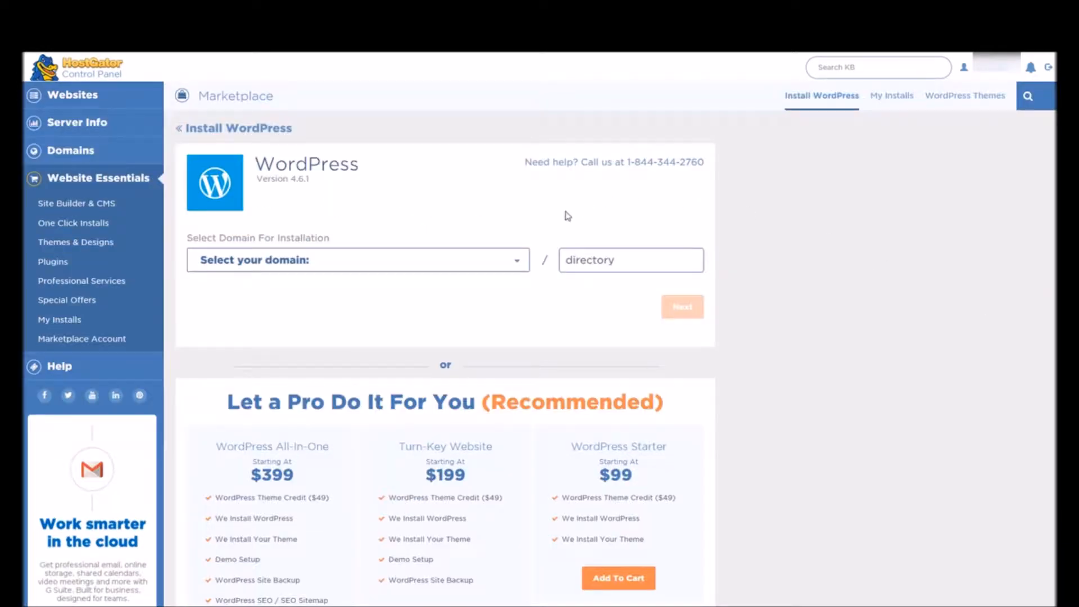
{"action": "left_click", "coordinate": [518, 261]}
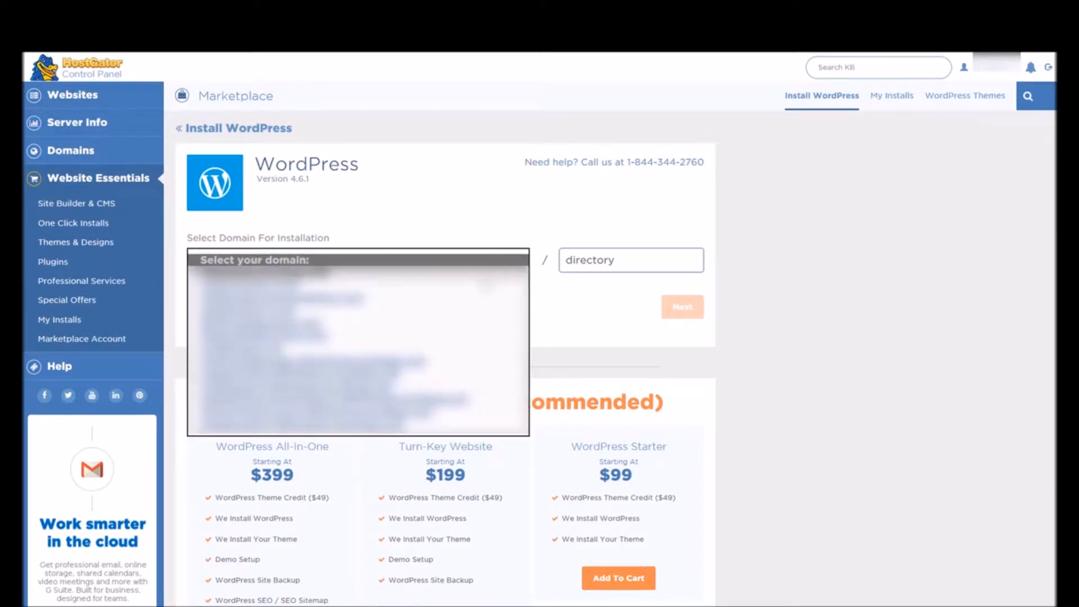
{"action": "left_click", "coordinate": [448, 327]}
{"action": "left_click", "coordinate": [684, 307]}
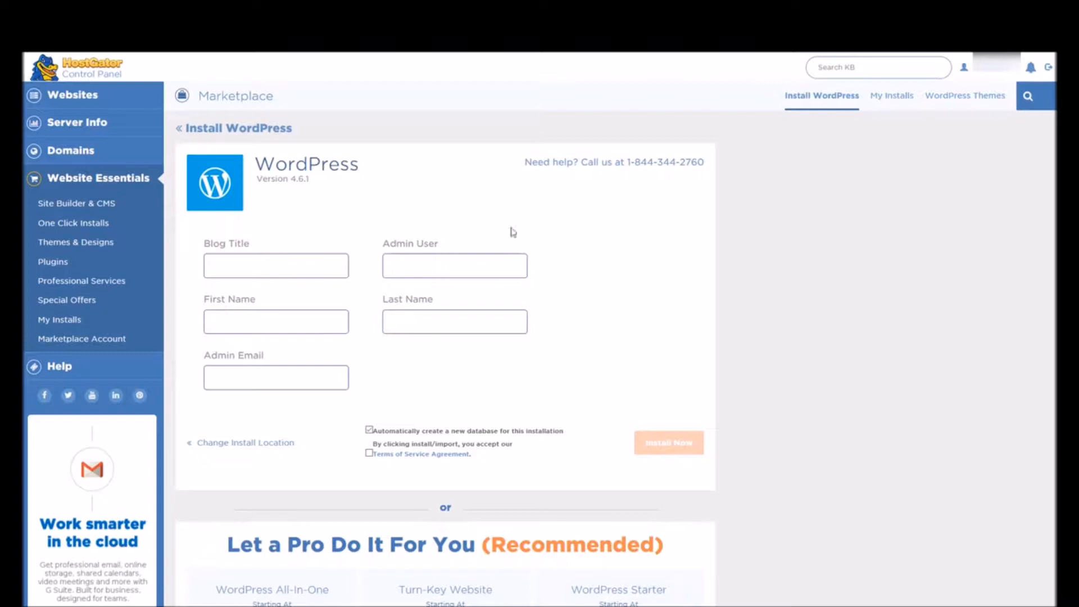
- Set the blog title to The Friendly Panda
{"action": "left_click", "coordinate": [327, 268]}
{"action": "type", "text": "The Friendly Panda"}
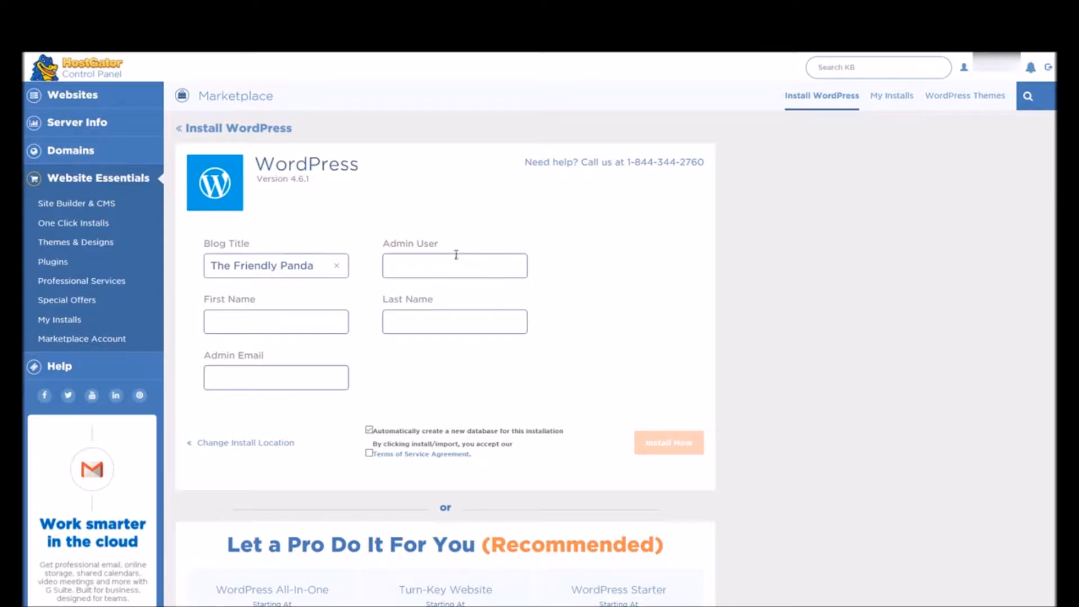
- Enter the admin username and the admin's first and last name
{"action": "key", "text": "Tab"}
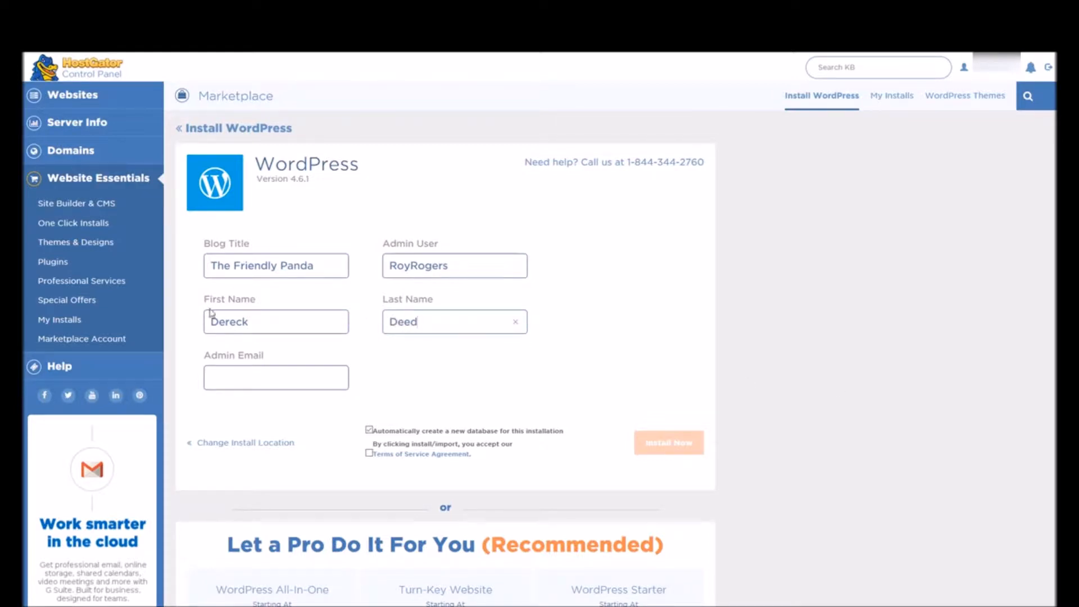
- Fill in the admin e-mail, accept the terms of service and install WordPress
{"action": "left_click", "coordinate": [212, 378]}
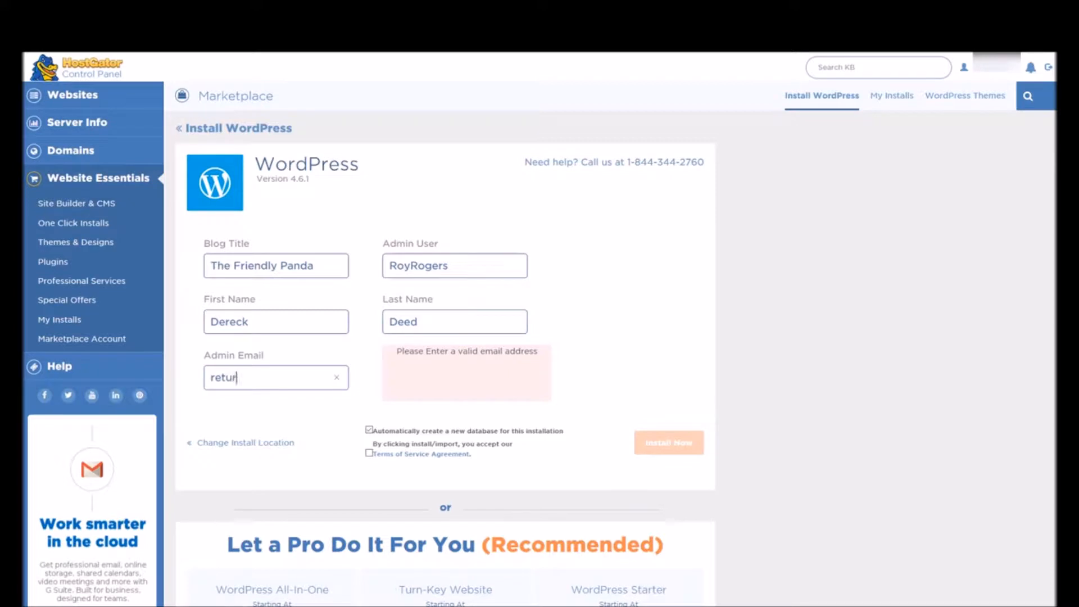
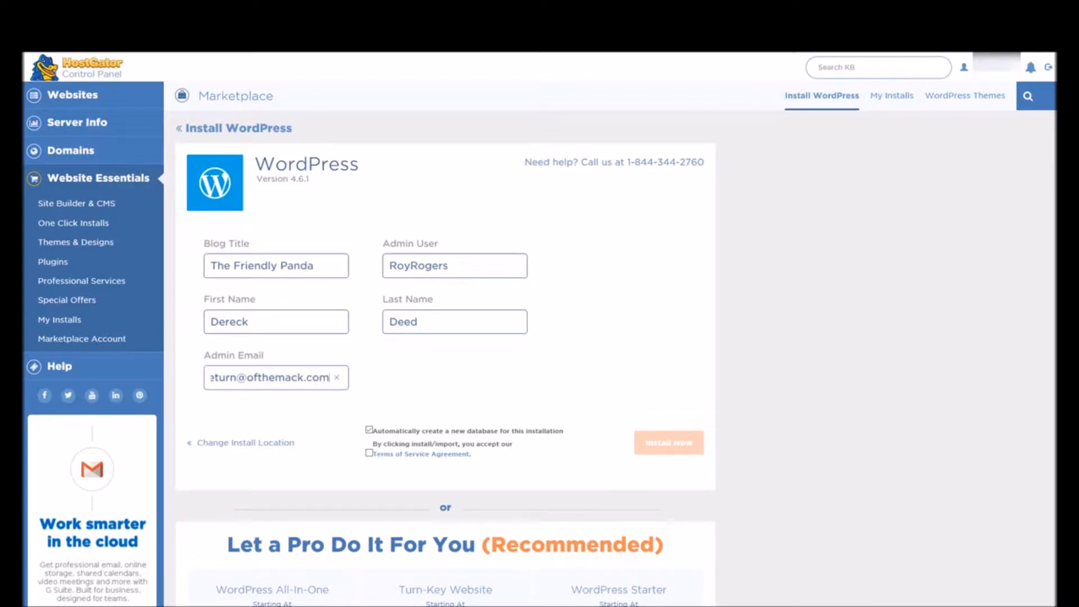
{"action": "left_click", "coordinate": [370, 455]}
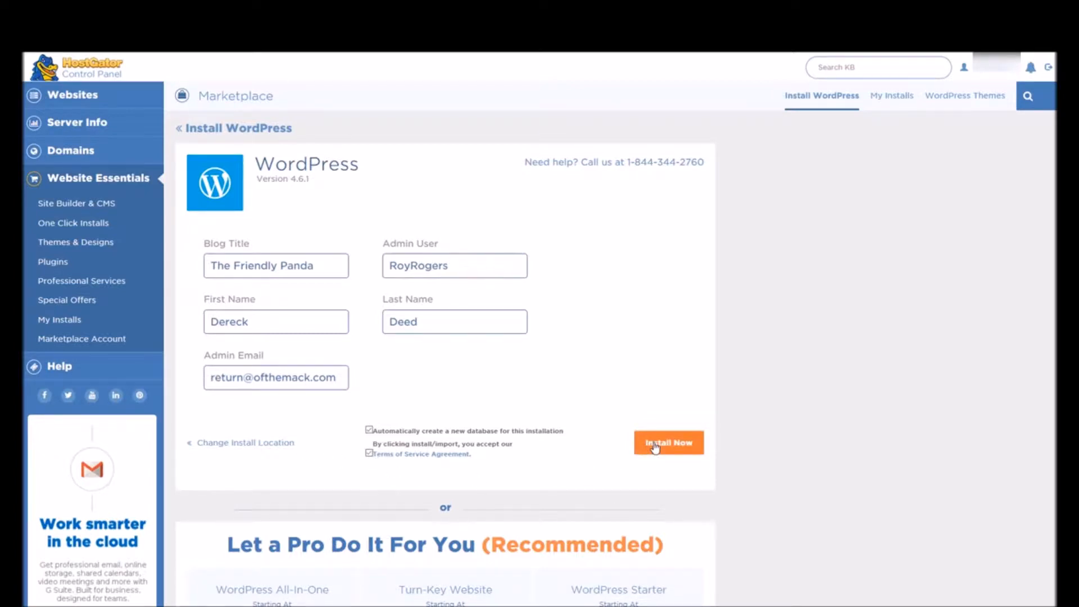
{"action": "left_click", "coordinate": [655, 447]}
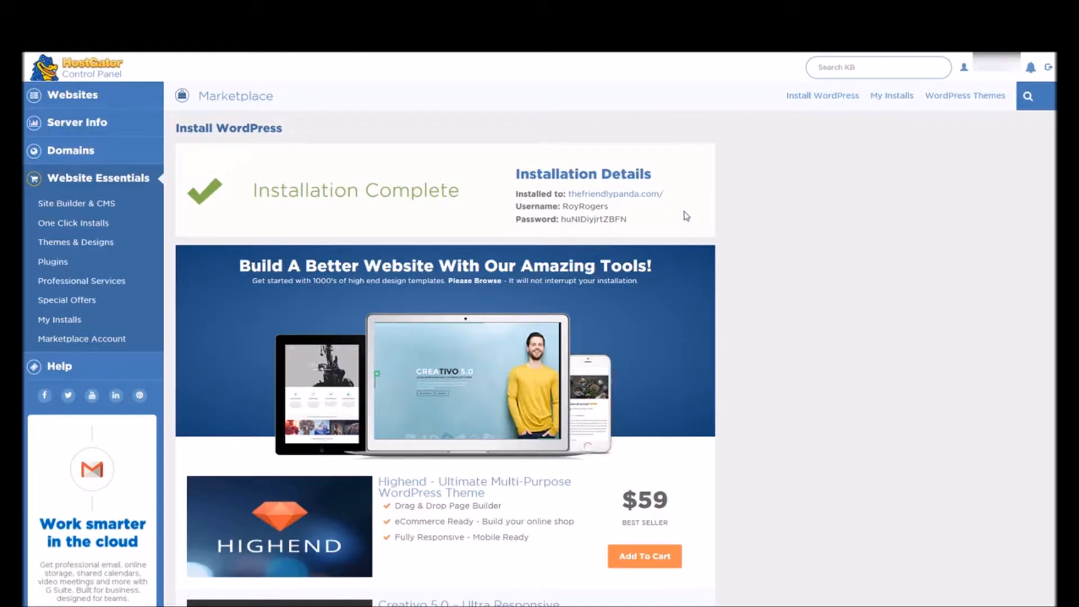
- Open the newly installed site and go to its admin login
{"action": "left_click", "coordinate": [640, 196]}
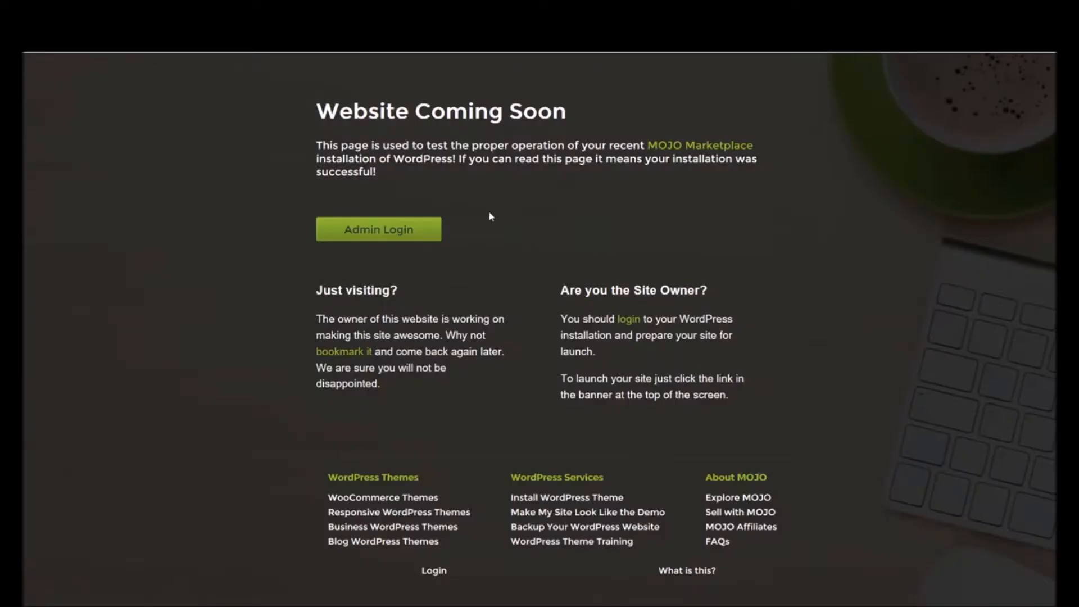
{"action": "left_click", "coordinate": [381, 233]}
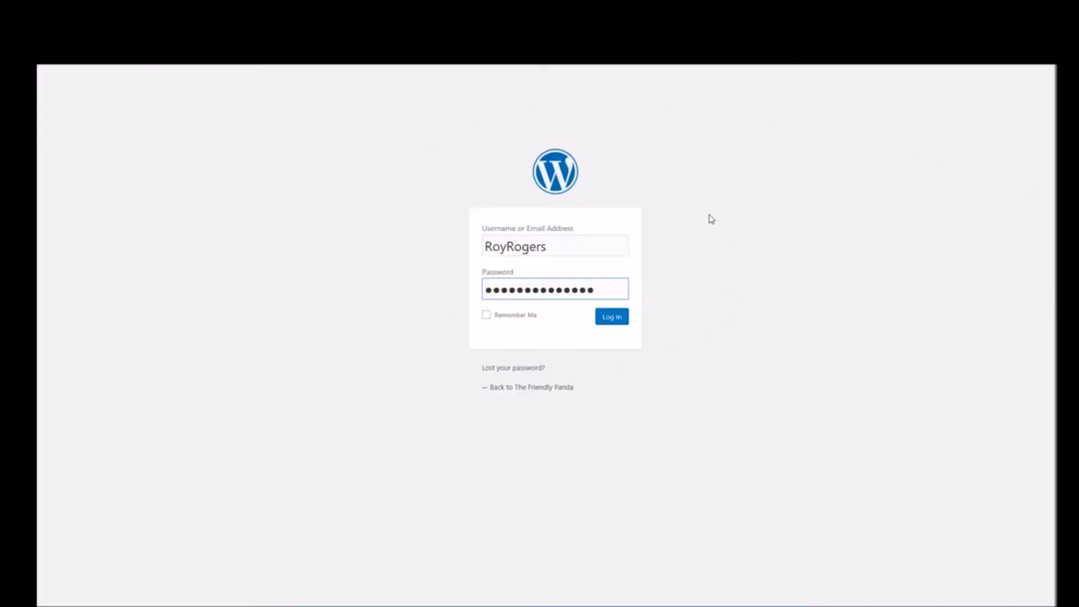
- Log in to the WordPress dashboard and launch the site out of its Coming Soon mode
{"action": "left_click", "coordinate": [612, 318]}
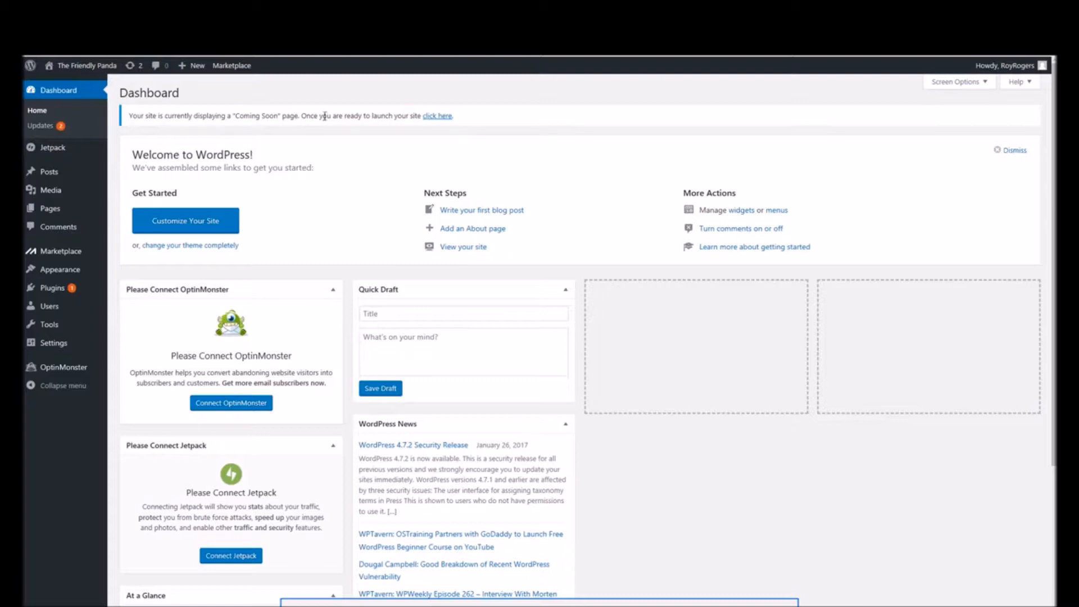
{"action": "left_click", "coordinate": [438, 117]}
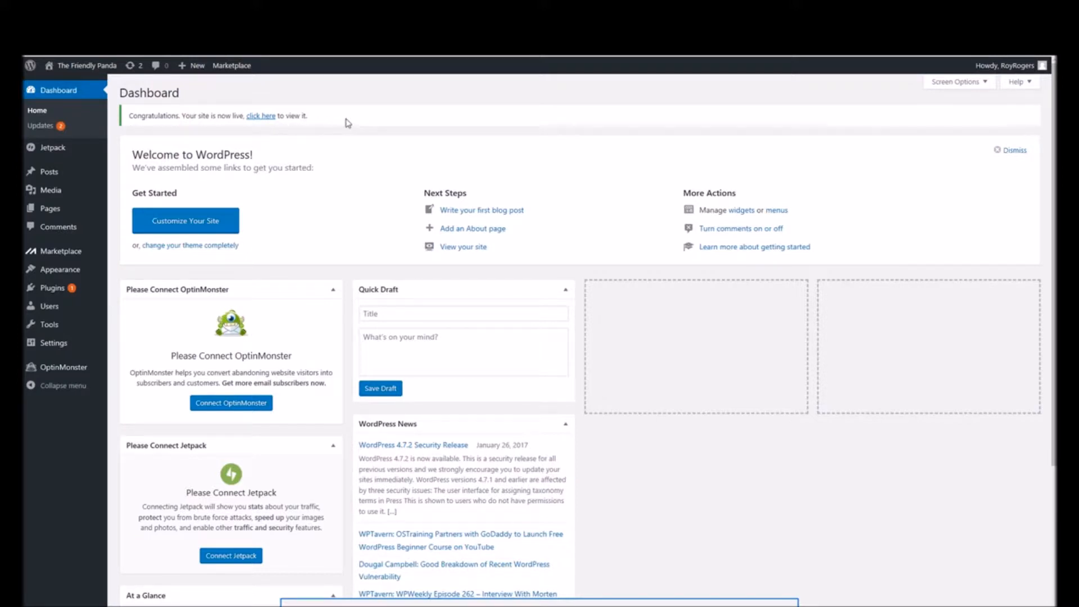
- View the live site and return to the dashboard
{"action": "left_click", "coordinate": [262, 117]}
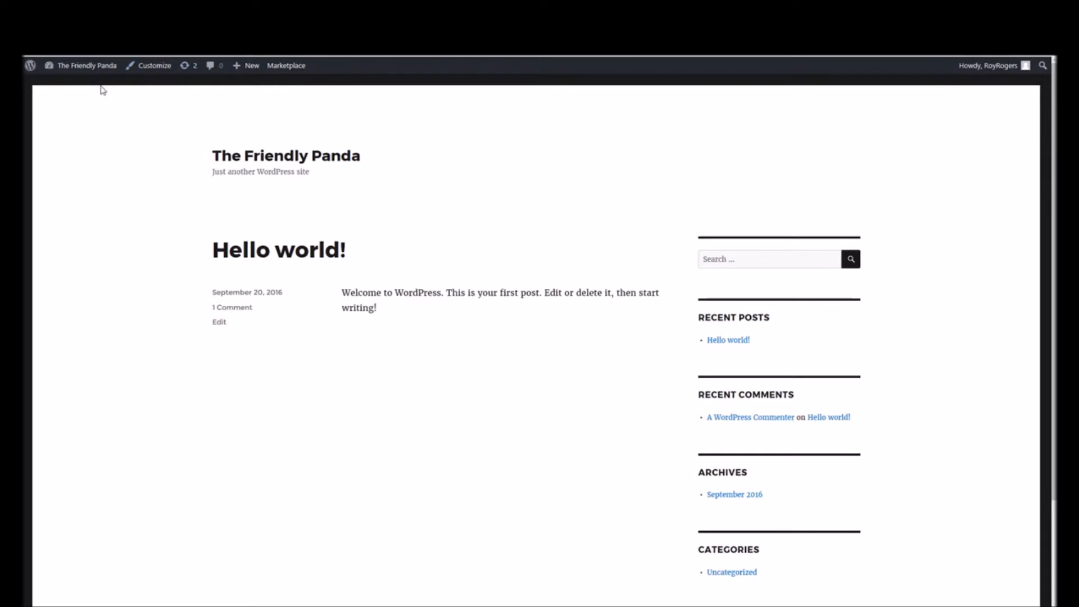
{"action": "mouse_move", "coordinate": [56, 74]}
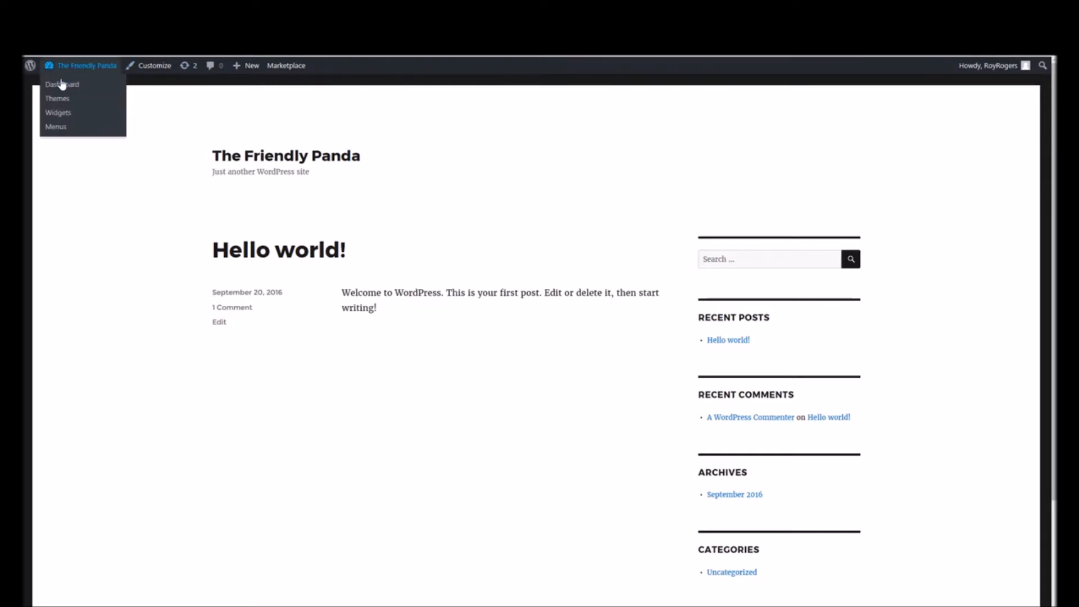
{"action": "left_click", "coordinate": [62, 89]}
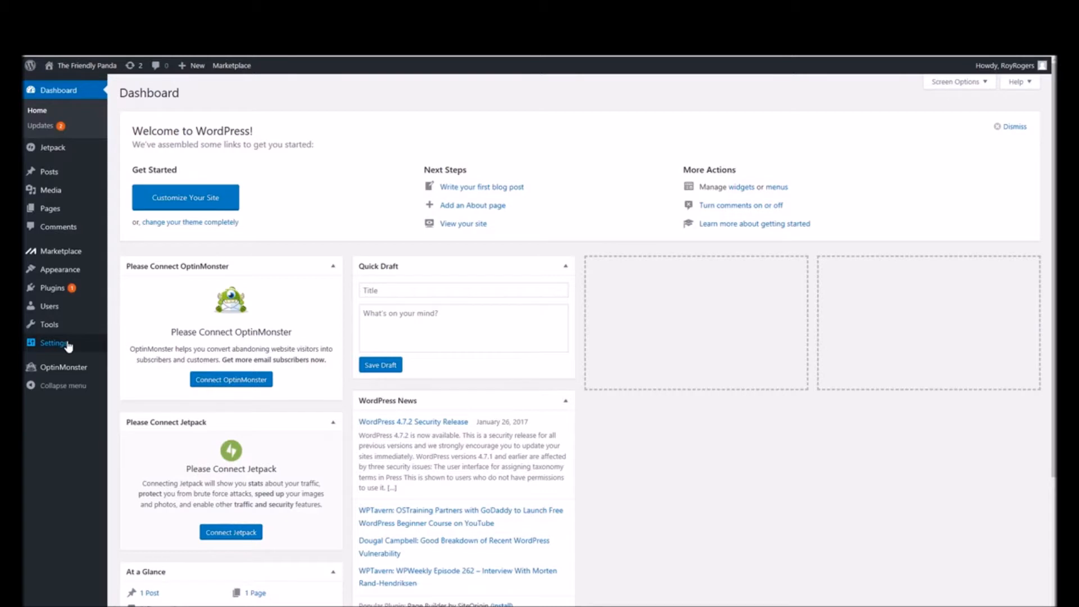
- Set the Atlanta_Zoo_Panda image from the media library as the header image, cropped around the panda's face
{"action": "mouse_move", "coordinate": [67, 346]}
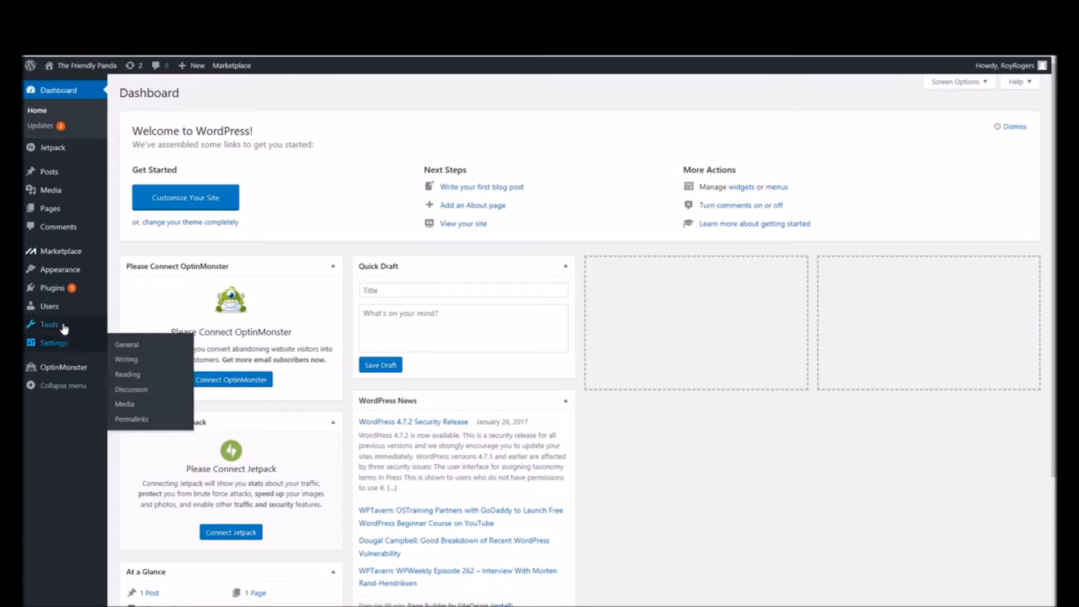
{"action": "mouse_move", "coordinate": [66, 276]}
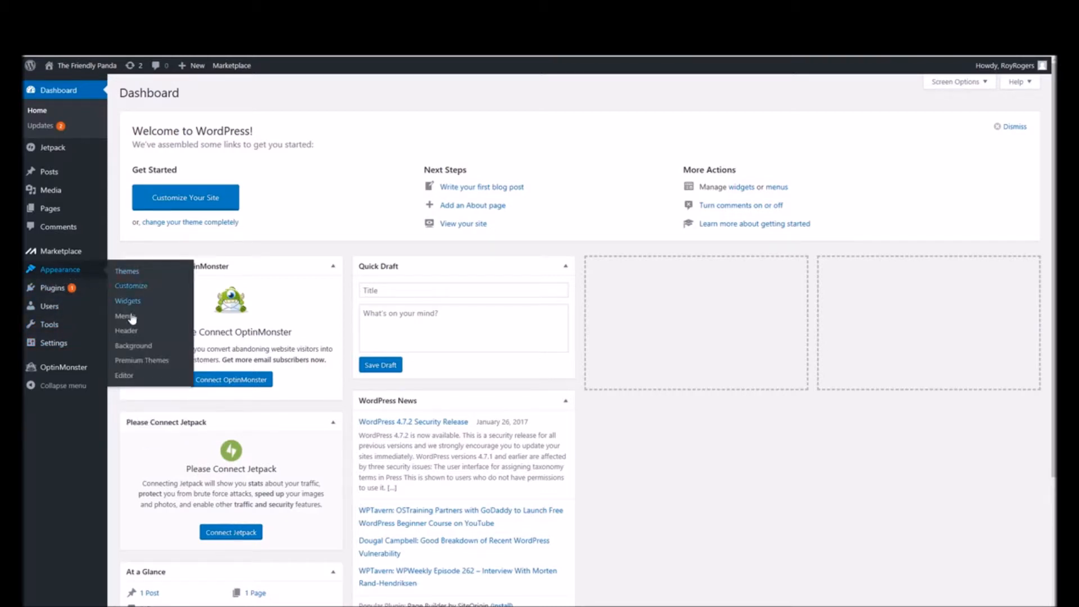
{"action": "left_click", "coordinate": [130, 332]}
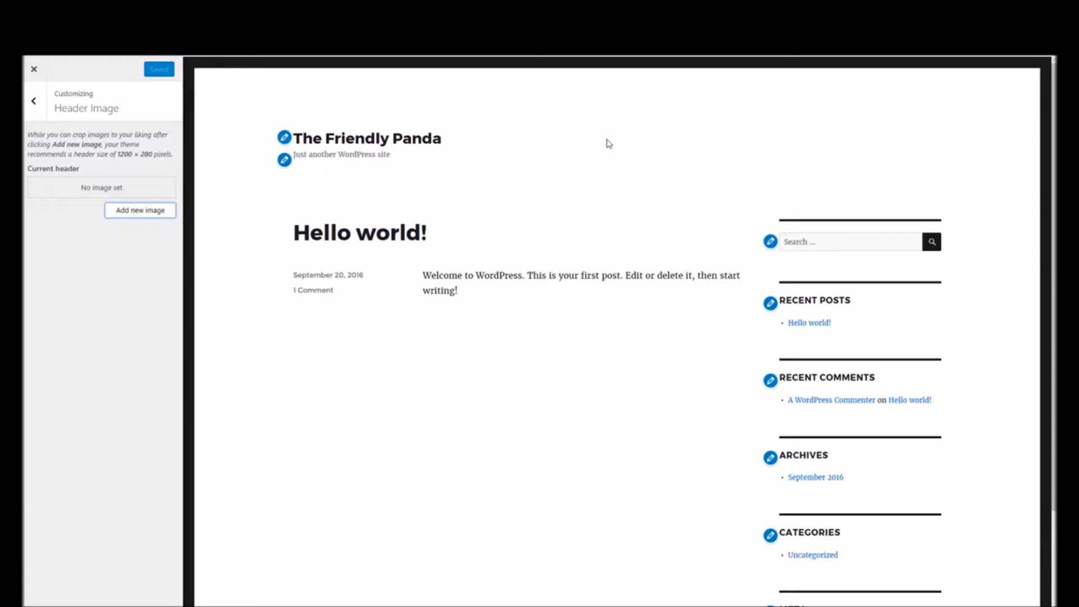
{"action": "left_click", "coordinate": [148, 214]}
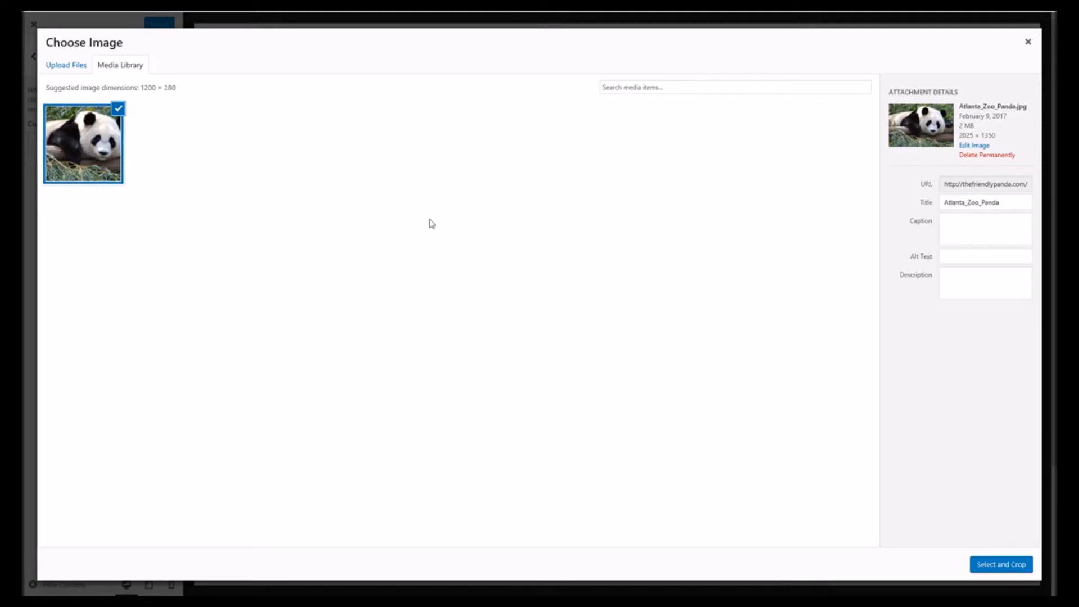
{"action": "left_click", "coordinate": [977, 566]}
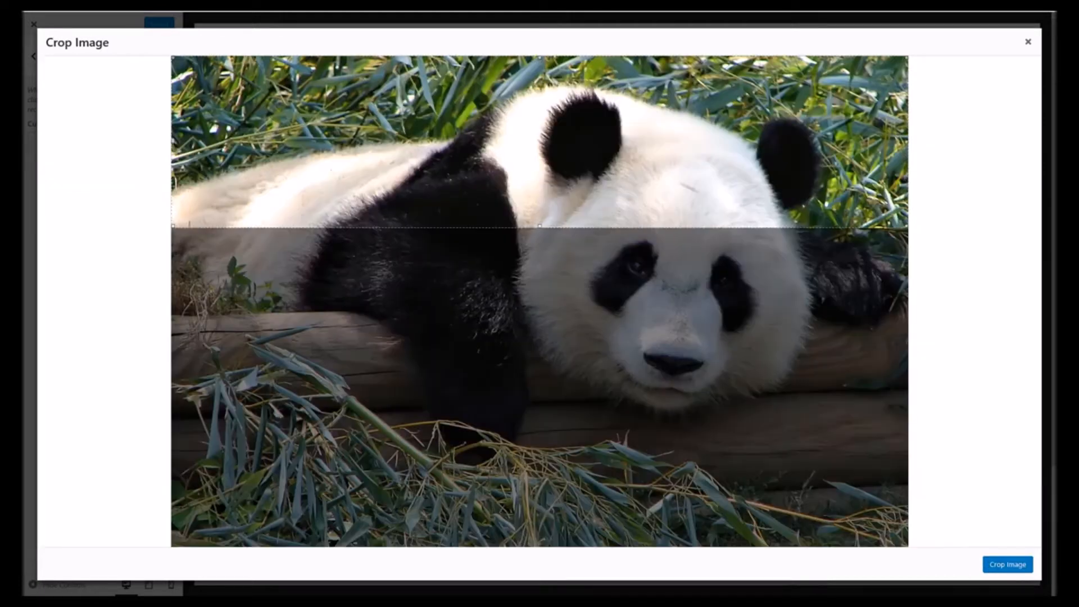
{"action": "left_click_drag", "start_coordinate": [679, 168], "coordinate": [698, 358]}
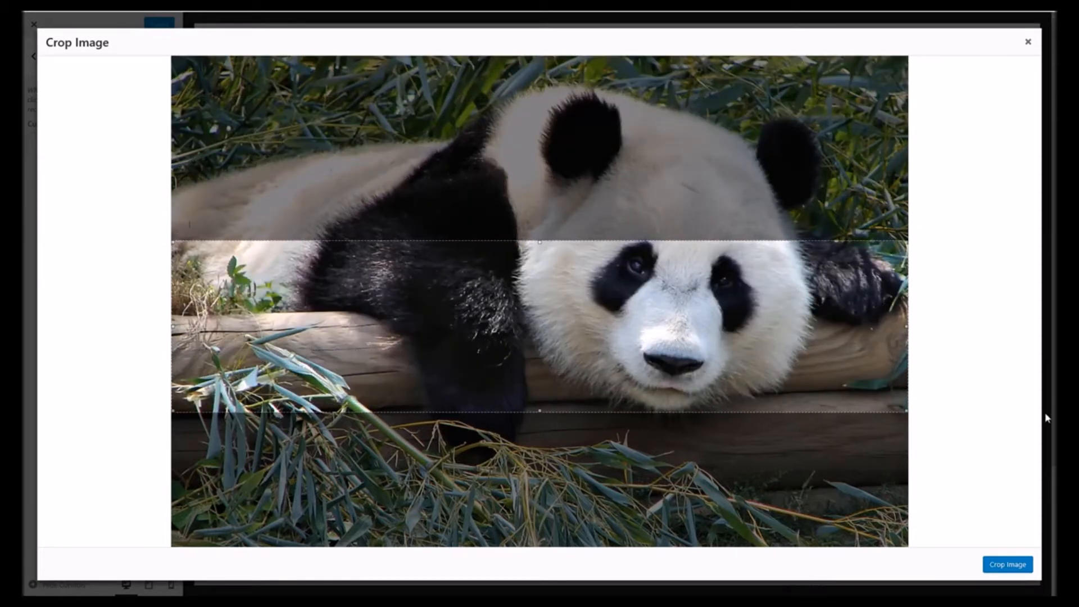
{"action": "left_click", "coordinate": [1004, 567]}
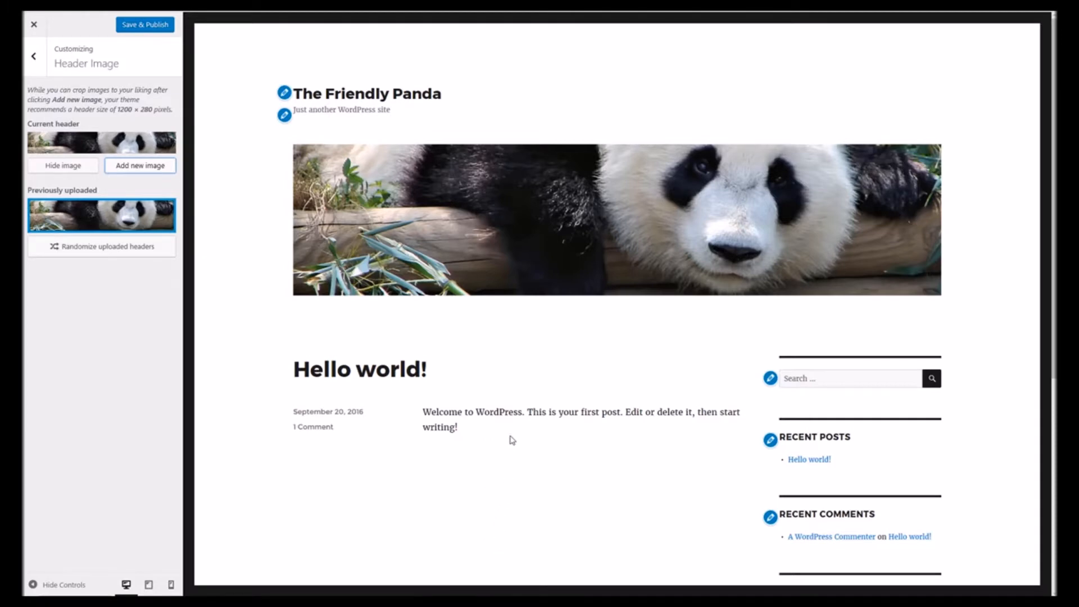
{"action": "scroll", "coordinate": [514, 491], "scroll_direction": "down", "scroll_amount": 5}
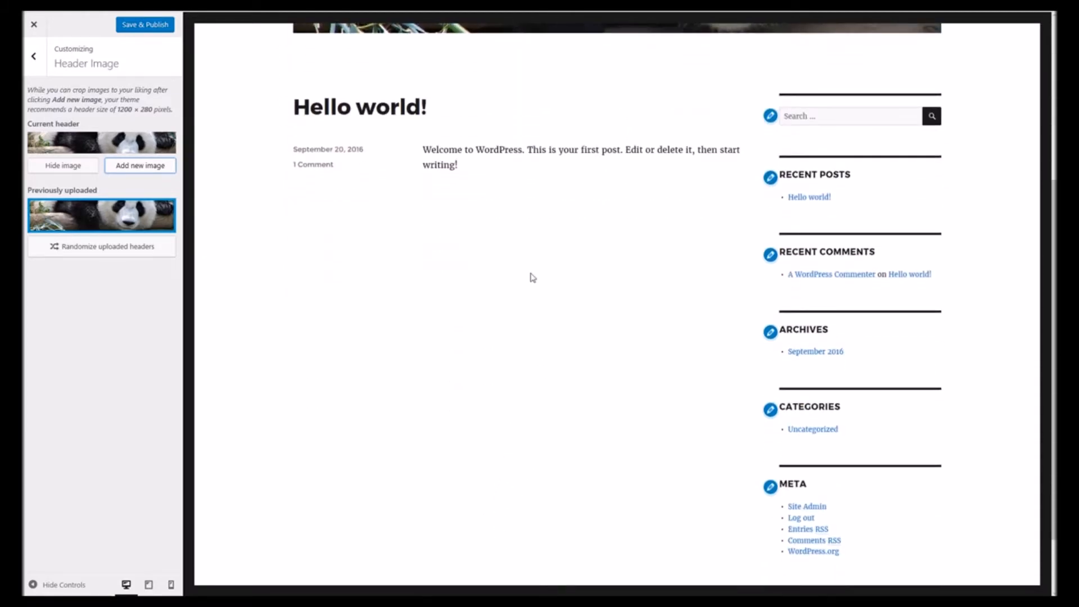
{"action": "scroll", "coordinate": [513, 200], "scroll_direction": "up", "scroll_amount": 5}
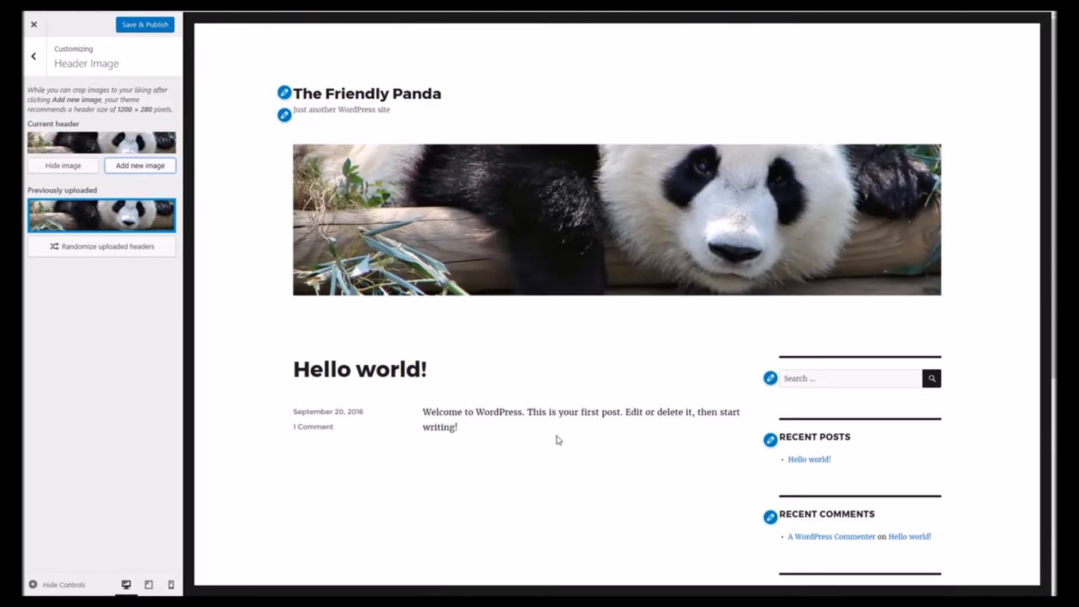
{"action": "scroll", "coordinate": [559, 444], "scroll_direction": "down", "scroll_amount": 5}
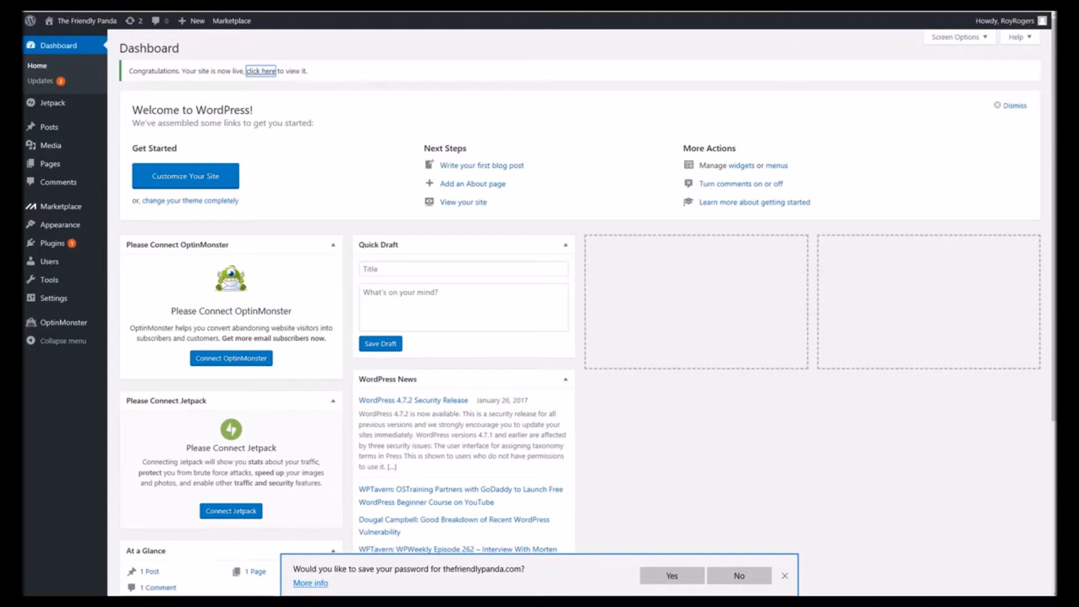
- Open the Sample Page for editing and rename its title to The Panda
{"action": "mouse_move", "coordinate": [45, 168]}
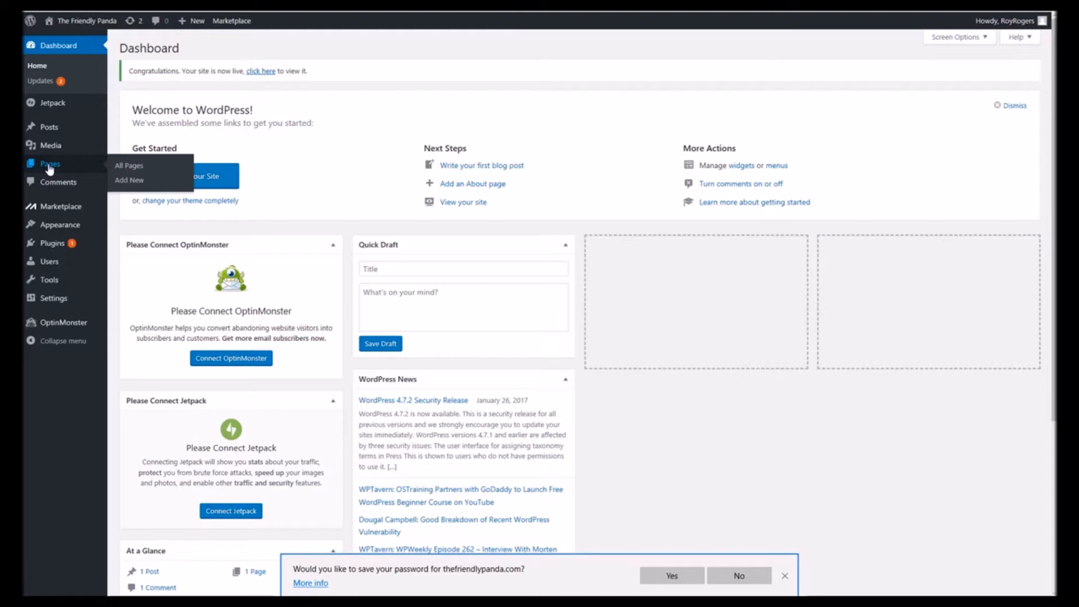
{"action": "left_click", "coordinate": [50, 168]}
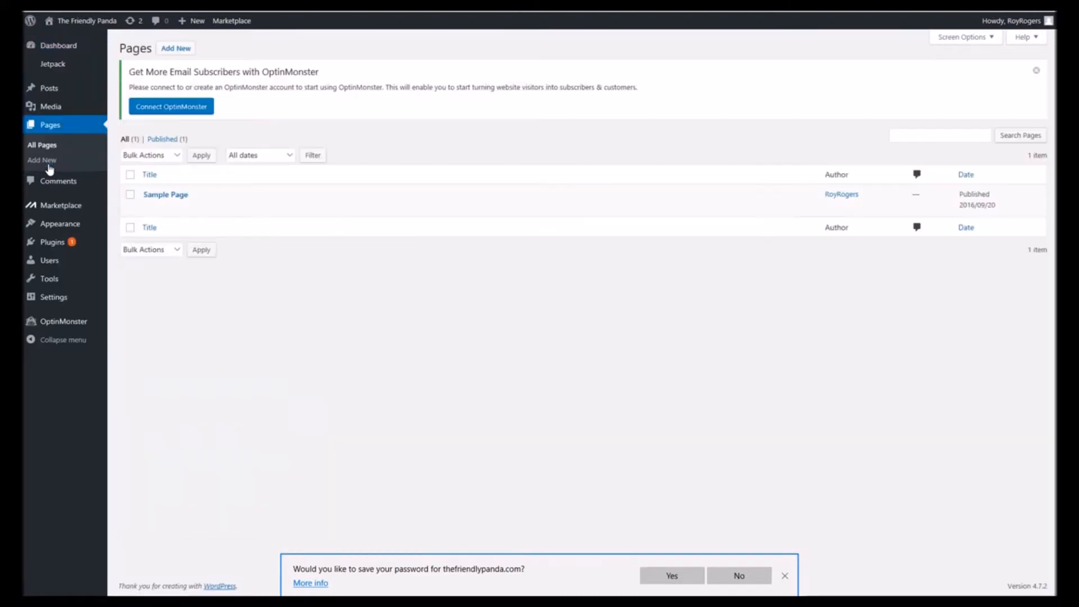
{"action": "mouse_move", "coordinate": [147, 206]}
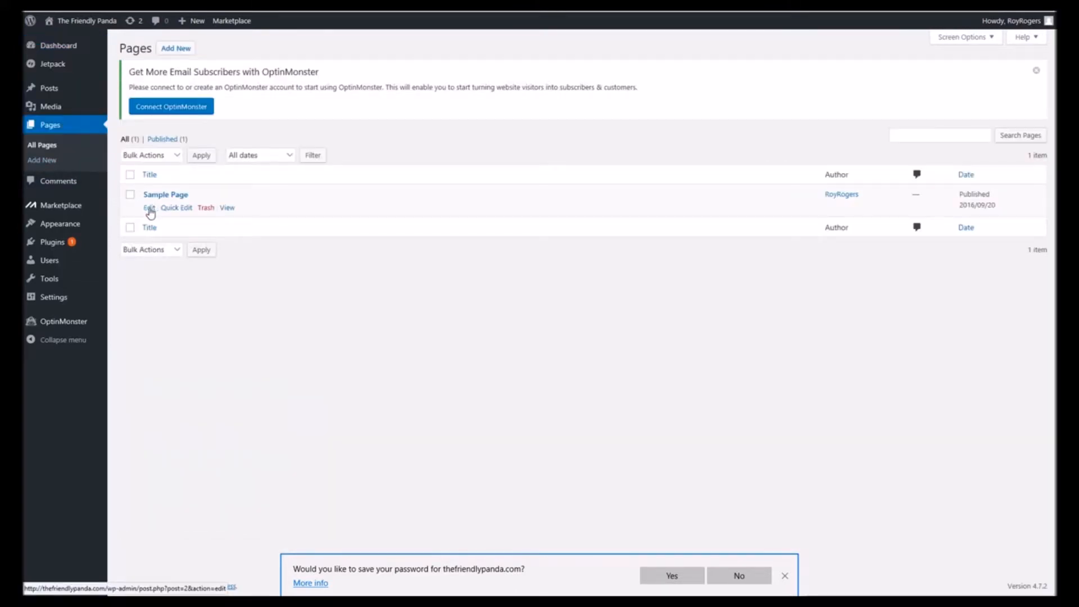
{"action": "left_click", "coordinate": [149, 208]}
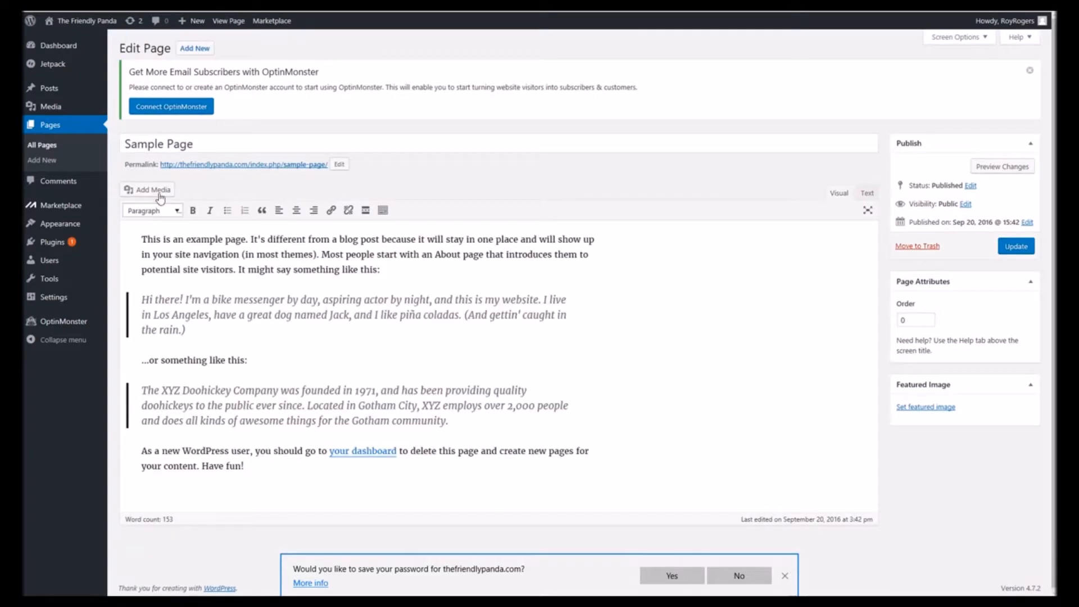
{"action": "triple_click", "coordinate": [196, 145]}
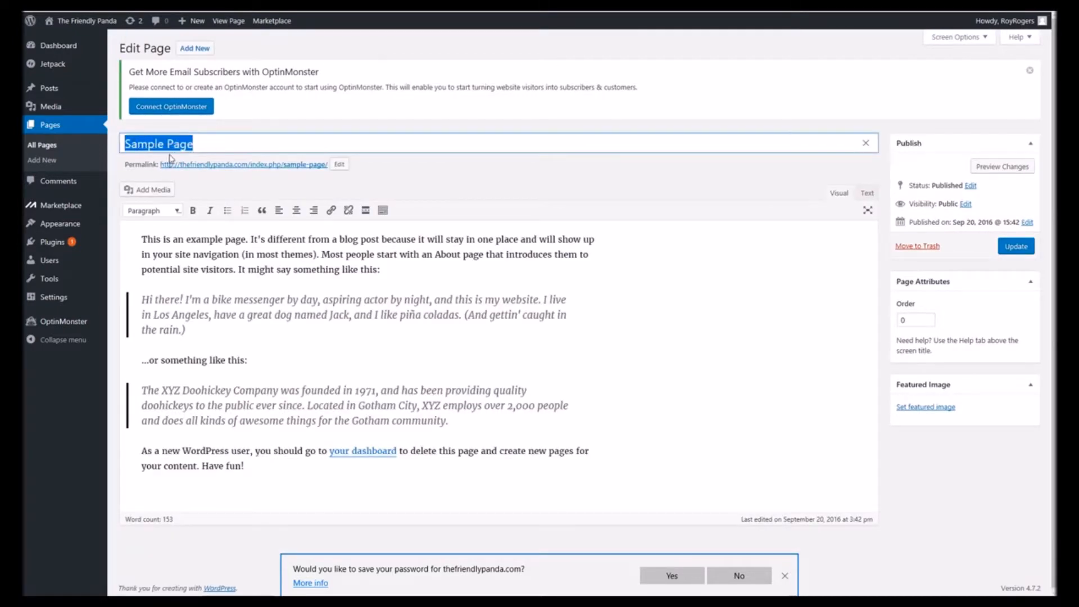
{"action": "type", "text": "The"}
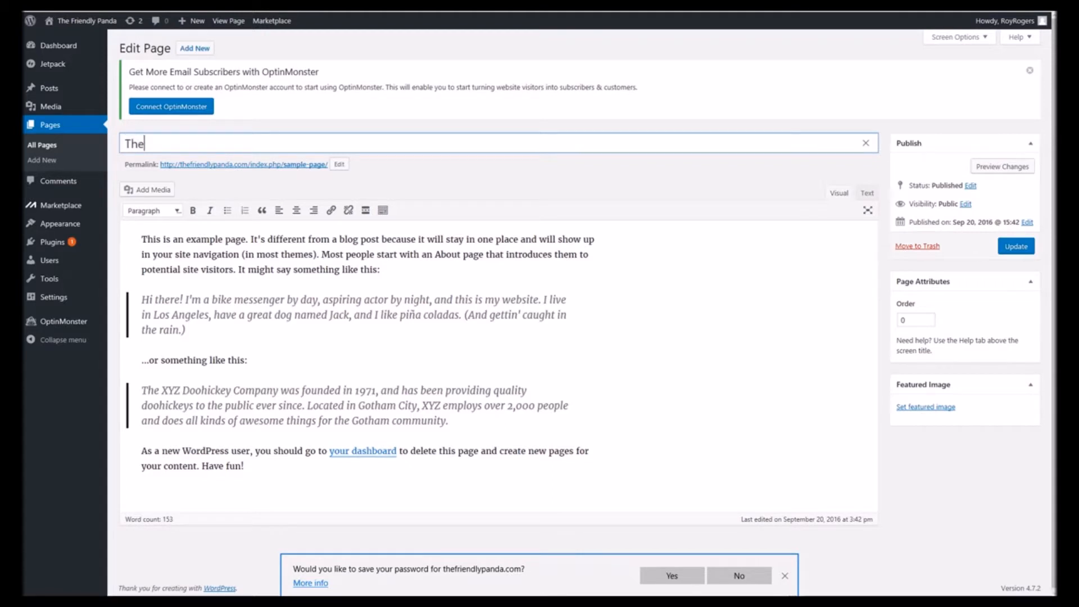
{"action": "type", "text": " Panda"}
- Replace the page's example body text with the pasted giant panda article
{"action": "mouse_move", "coordinate": [142, 240]}
{"action": "left_mouse_down"}
{"action": "mouse_move", "coordinate": [217, 299]}
{"action": "mouse_move", "coordinate": [313, 450]}
{"action": "mouse_move", "coordinate": [279, 464]}
{"action": "mouse_move", "coordinate": [145, 391]}
{"action": "mouse_move", "coordinate": [154, 251]}
{"action": "left_mouse_up"}
{"action": "left_click", "coordinate": [318, 483]}
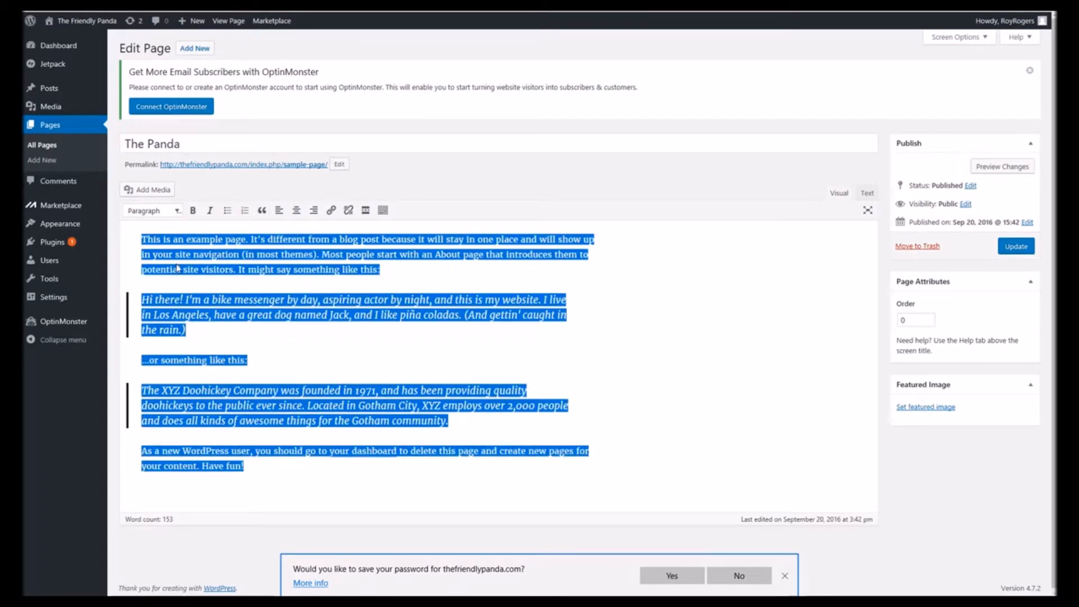
{"action": "key", "text": "BackSpace"}
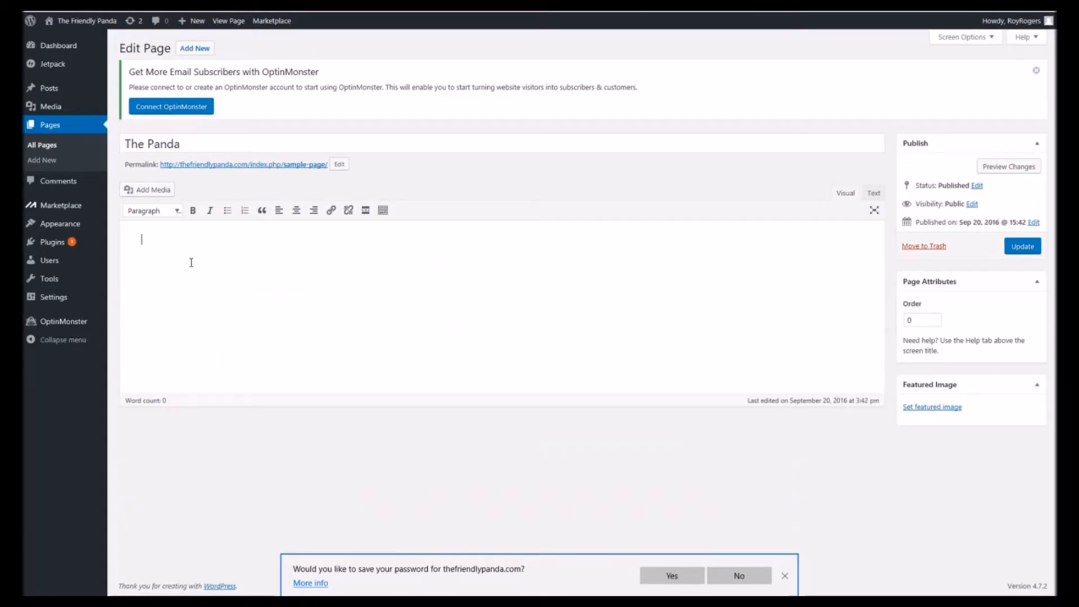
{"action": "key", "text": "ctrl+v"}
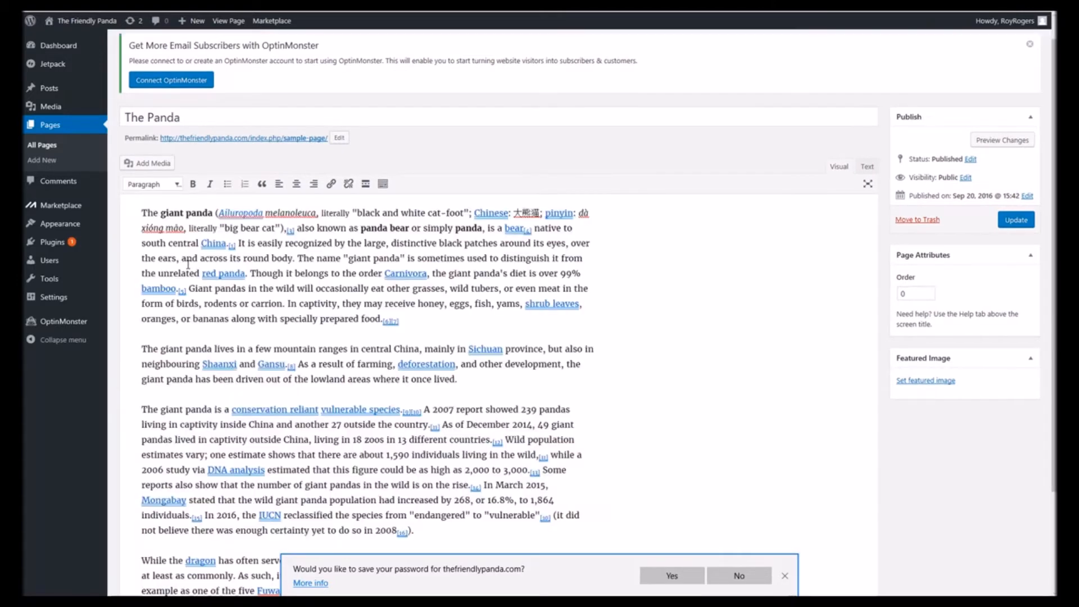
- Update the page to save the new title and content
{"action": "scroll", "coordinate": [294, 234], "scroll_direction": "down", "scroll_amount": 2}
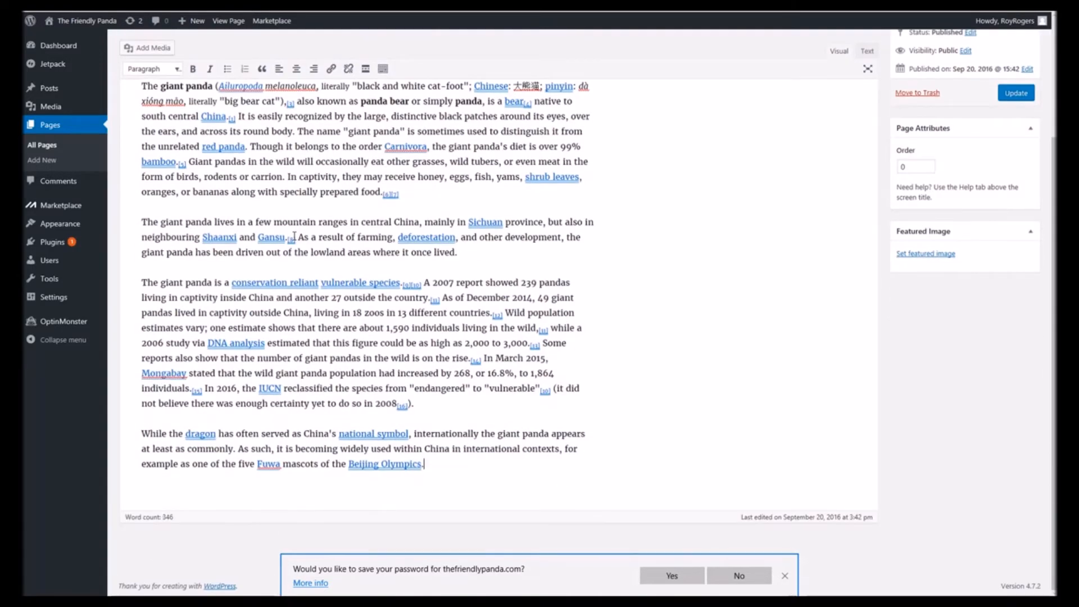
{"action": "scroll", "coordinate": [296, 239], "scroll_direction": "up", "scroll_amount": 3}
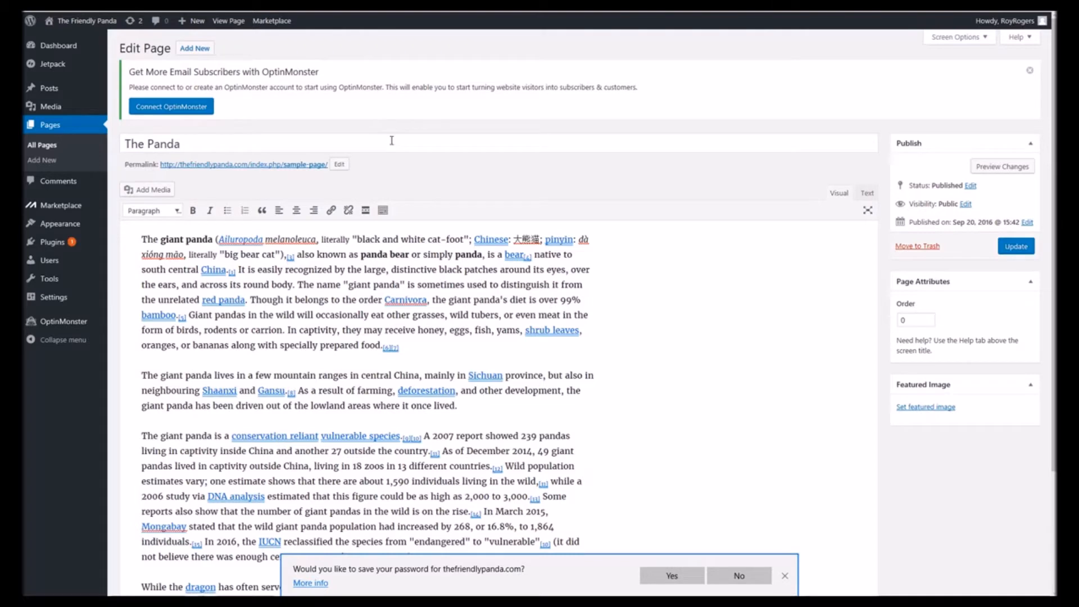
{"action": "left_click", "coordinate": [1012, 251]}
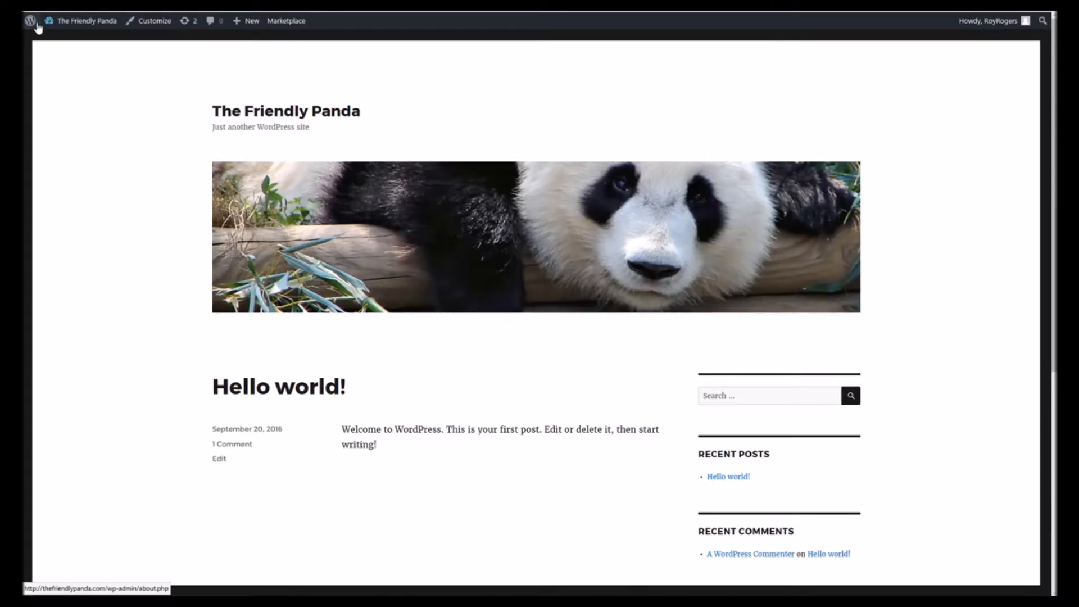
- Set the front page to display the static page The Panda in Reading settings and save
{"action": "mouse_move", "coordinate": [33, 24]}
{"action": "left_click", "coordinate": [56, 40]}
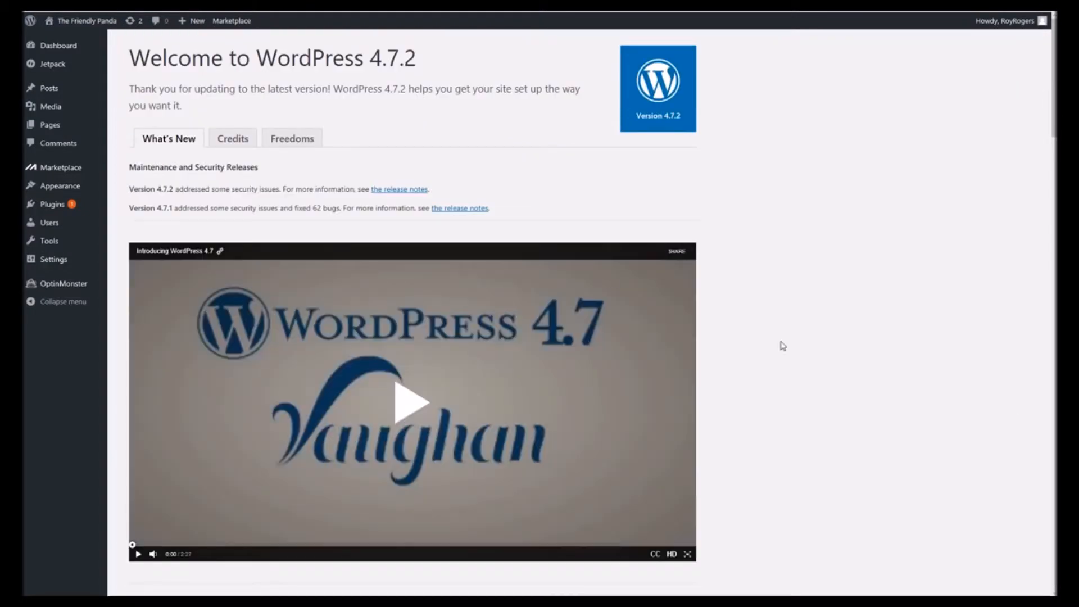
{"action": "left_click", "coordinate": [75, 48]}
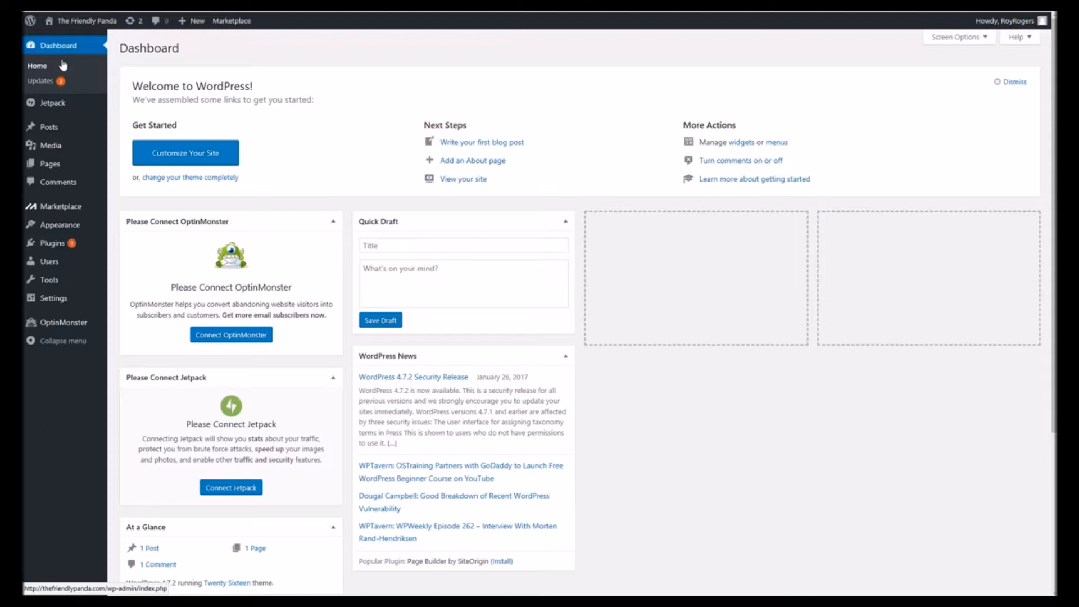
{"action": "mouse_move", "coordinate": [62, 303]}
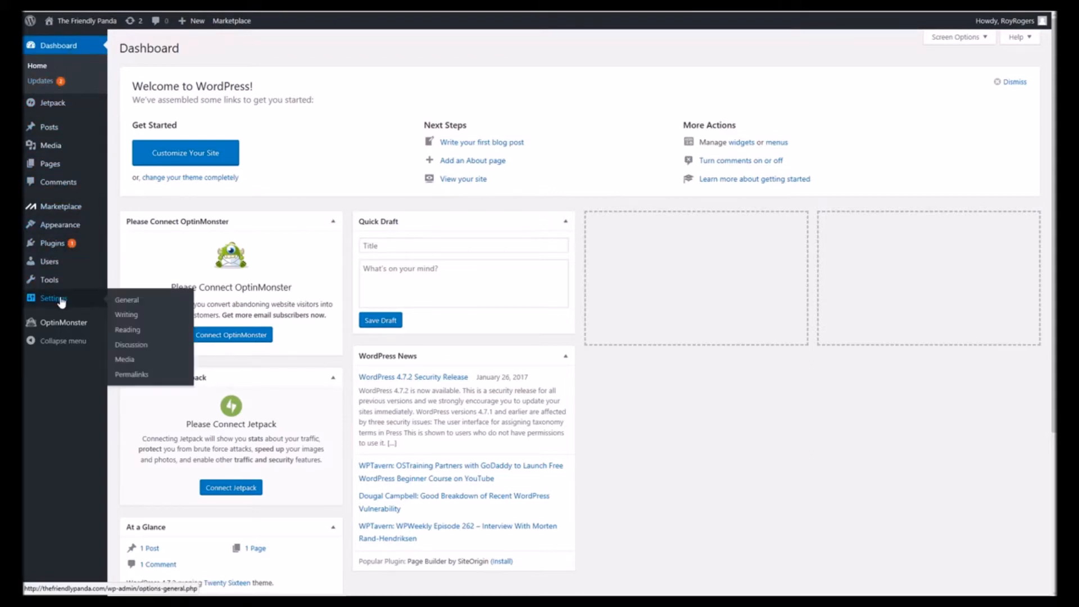
{"action": "left_click", "coordinate": [126, 333]}
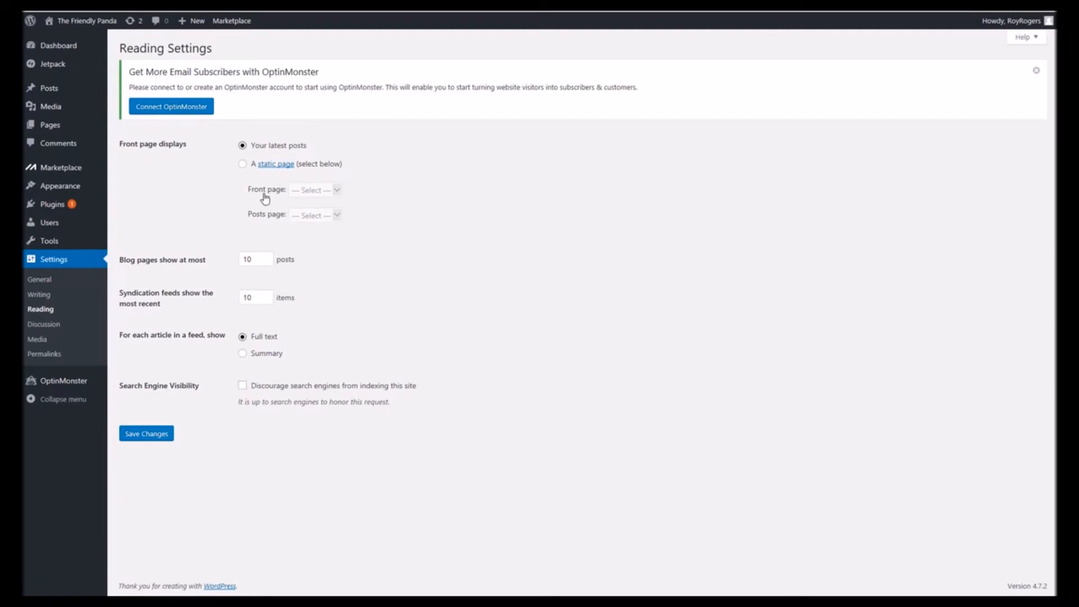
{"action": "left_click", "coordinate": [241, 164]}
{"action": "left_click", "coordinate": [336, 191]}
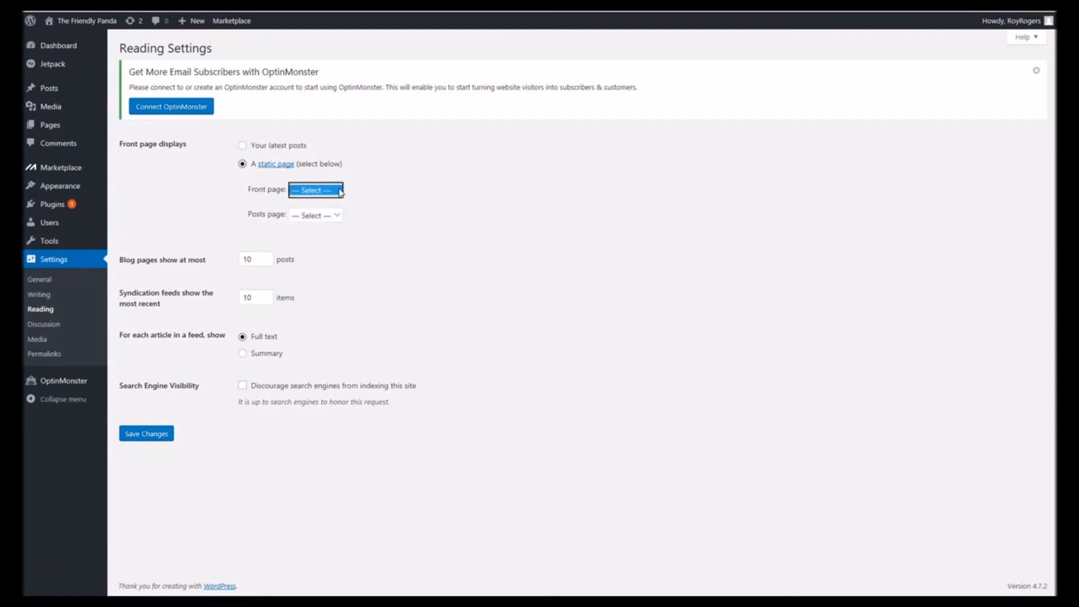
{"action": "left_click", "coordinate": [322, 202]}
{"action": "left_click", "coordinate": [160, 438]}
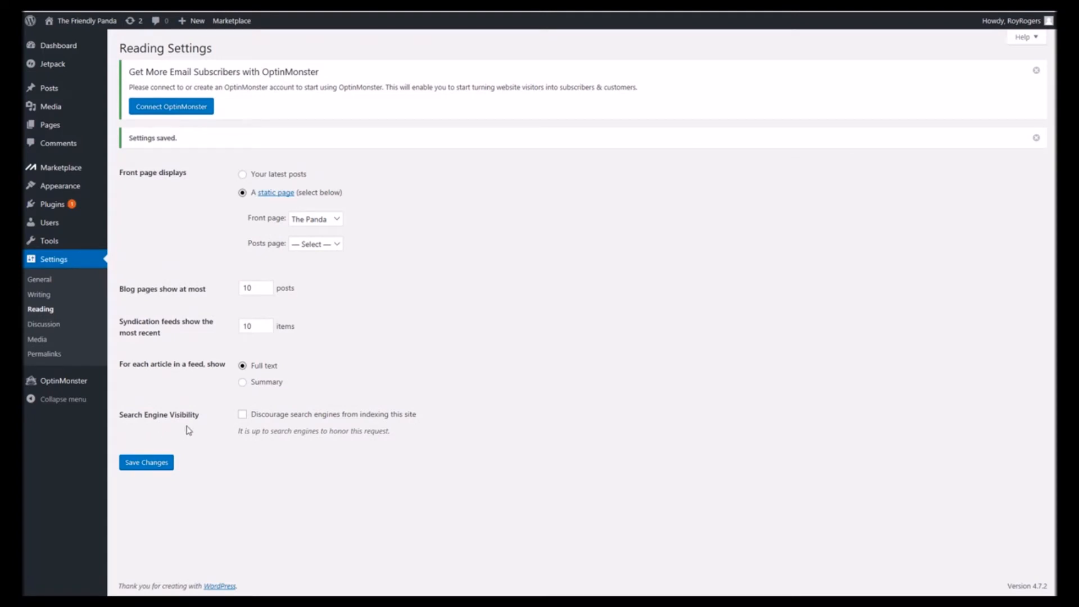
- Visit the site to check the new front page
{"action": "mouse_move", "coordinate": [84, 28]}
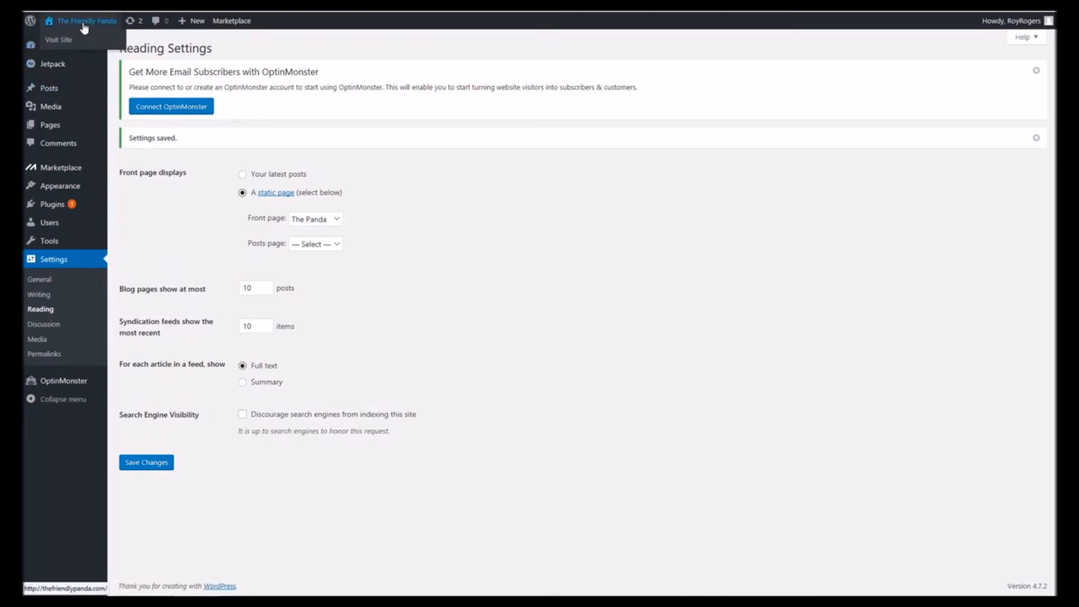
{"action": "left_click", "coordinate": [85, 29]}
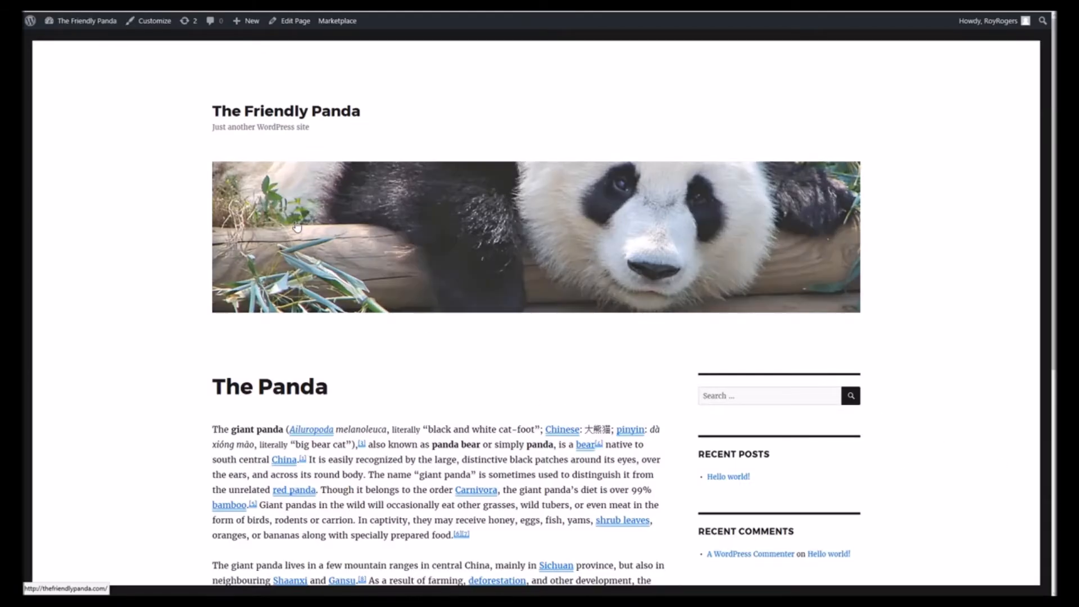
- Scroll through the front page's panda article and back up to the header
{"action": "scroll", "coordinate": [603, 333], "scroll_direction": "down", "scroll_amount": 1}
{"action": "scroll", "coordinate": [603, 332], "scroll_direction": "down", "scroll_amount": 2}
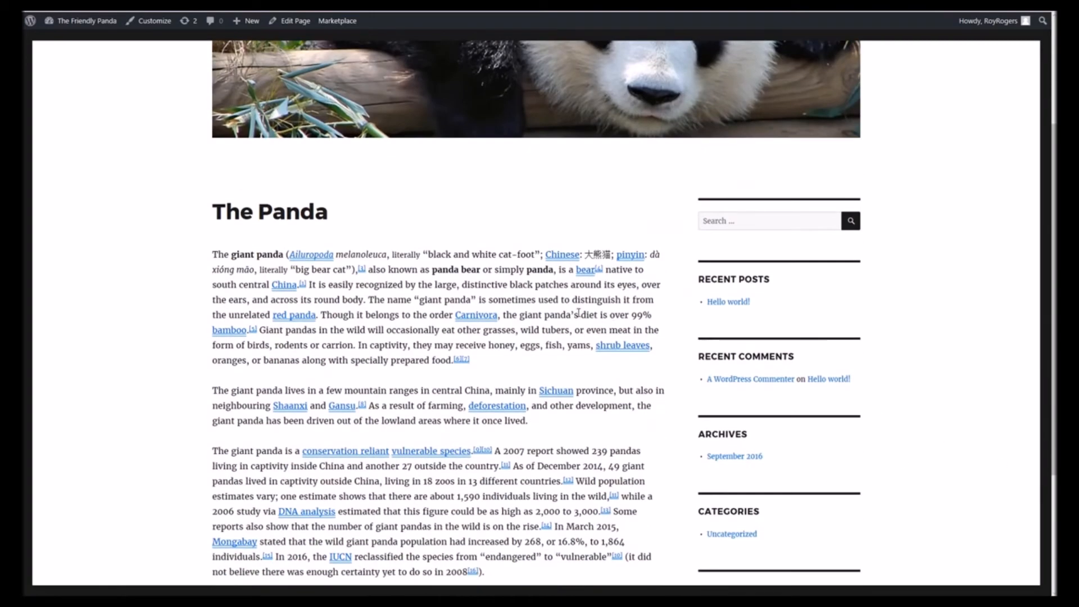
{"action": "scroll", "coordinate": [579, 311], "scroll_direction": "down", "scroll_amount": 3}
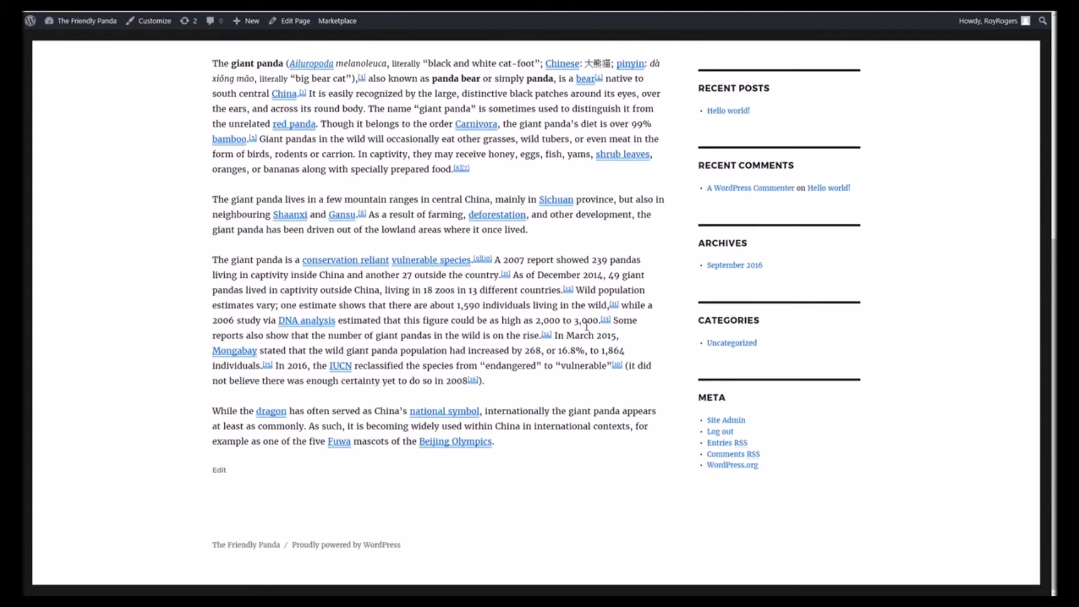
{"action": "scroll", "coordinate": [586, 326], "scroll_direction": "up", "scroll_amount": 5}
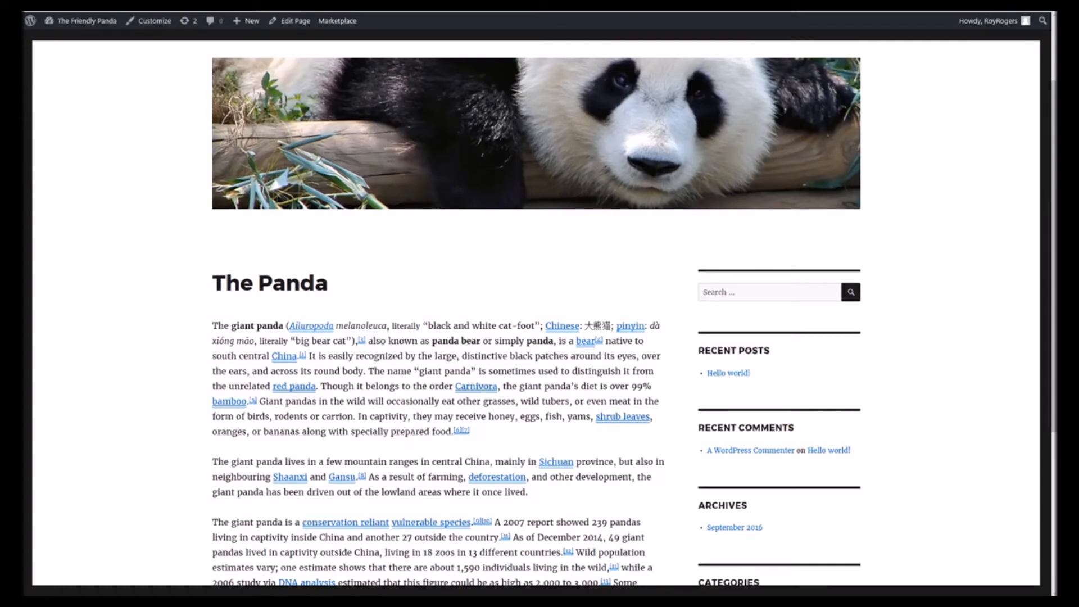
- Open the Hello world! post in the editor and replace its body text with the pasted panda diplomacy article
{"action": "mouse_move", "coordinate": [31, 24]}
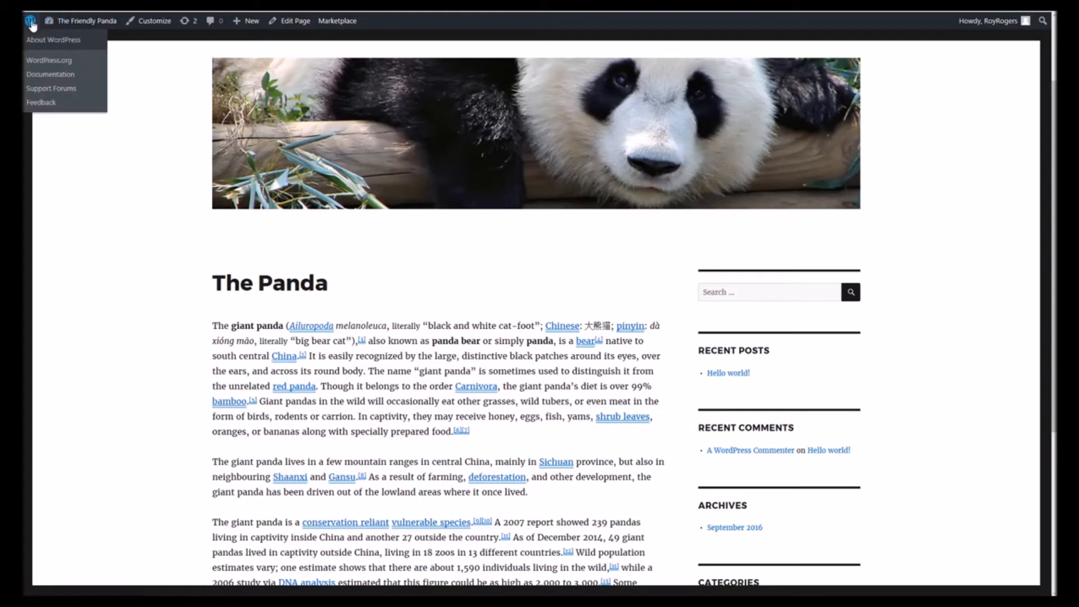
{"action": "left_click", "coordinate": [31, 23]}
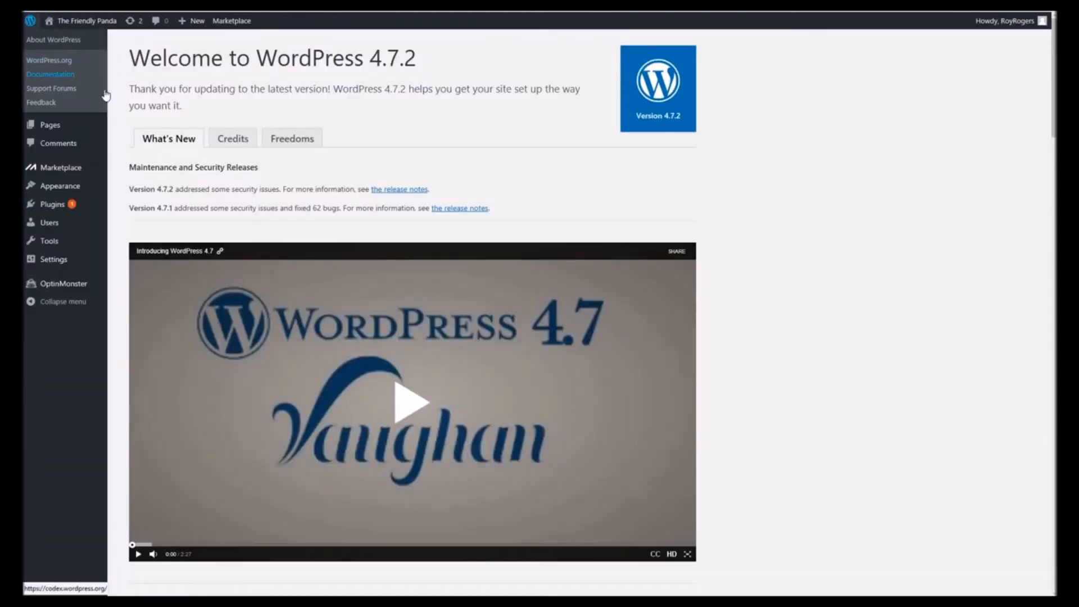
{"action": "mouse_move", "coordinate": [65, 51]}
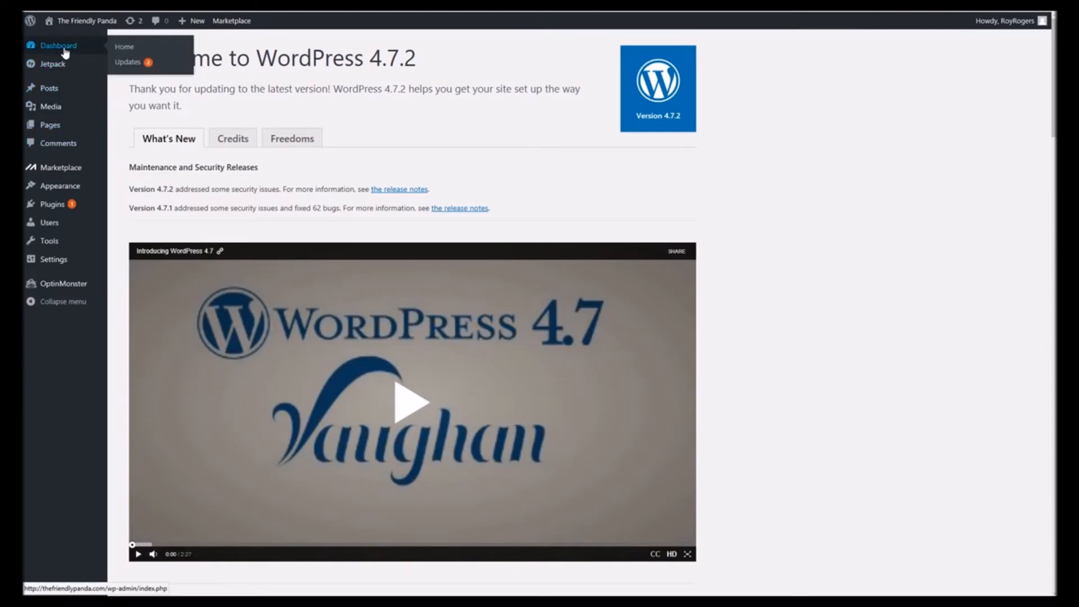
{"action": "left_click", "coordinate": [65, 52]}
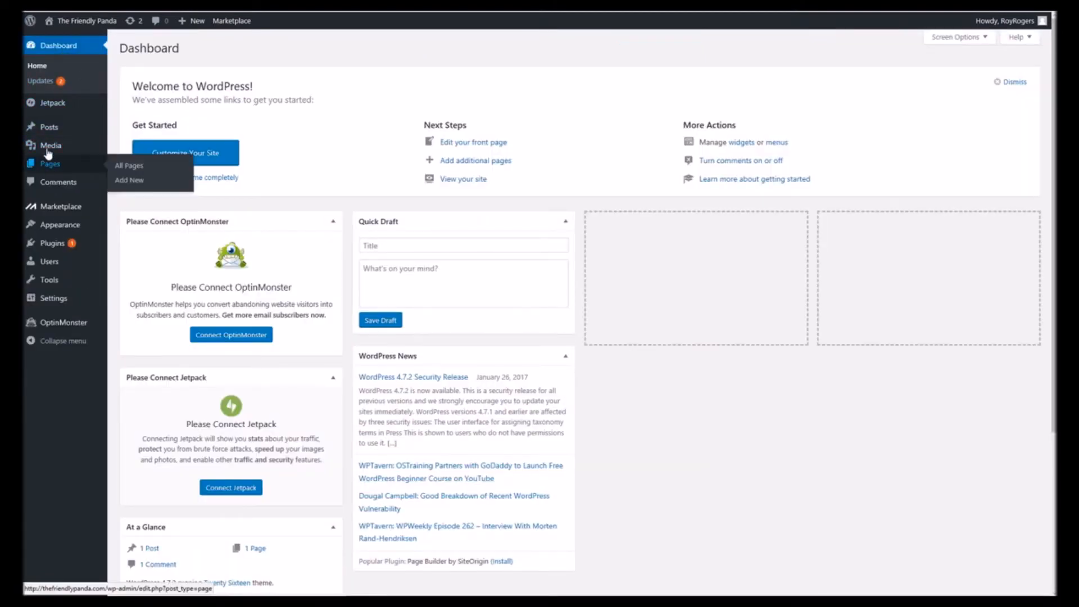
{"action": "mouse_move", "coordinate": [47, 132]}
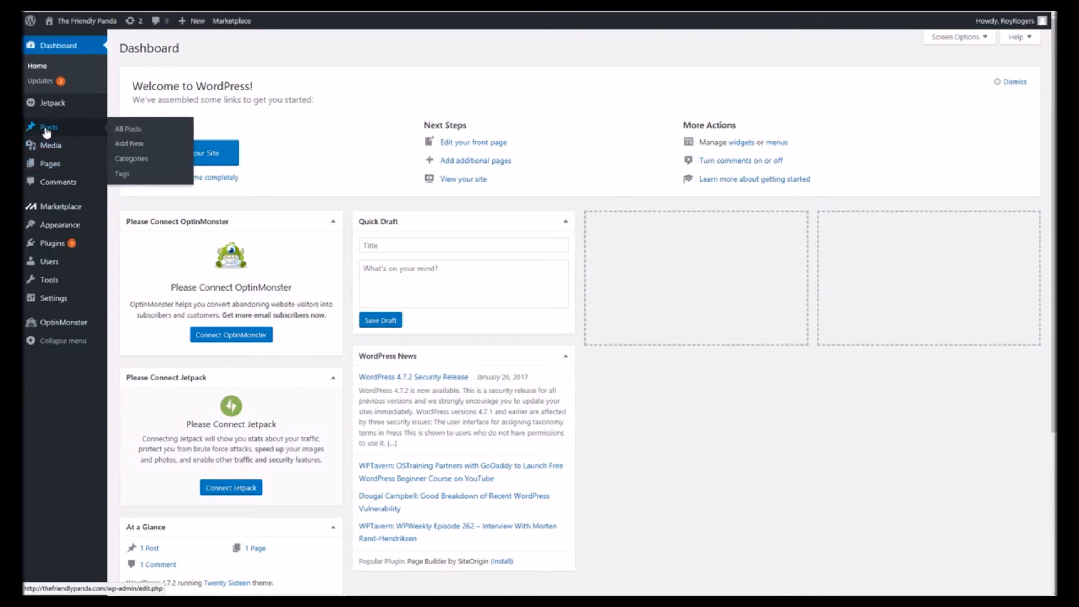
{"action": "left_click", "coordinate": [47, 130]}
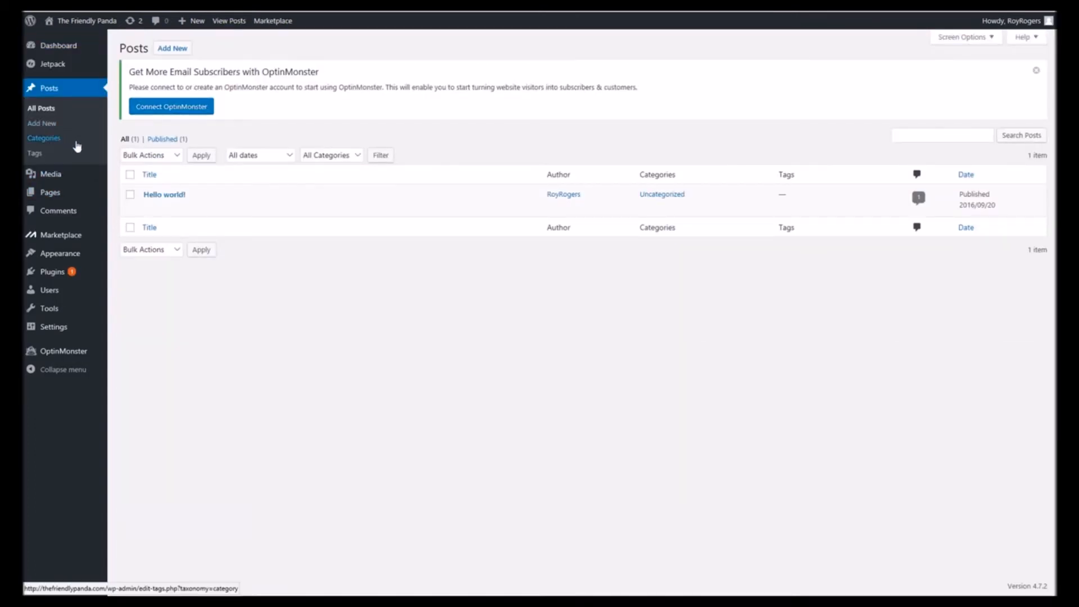
{"action": "left_click", "coordinate": [150, 208]}
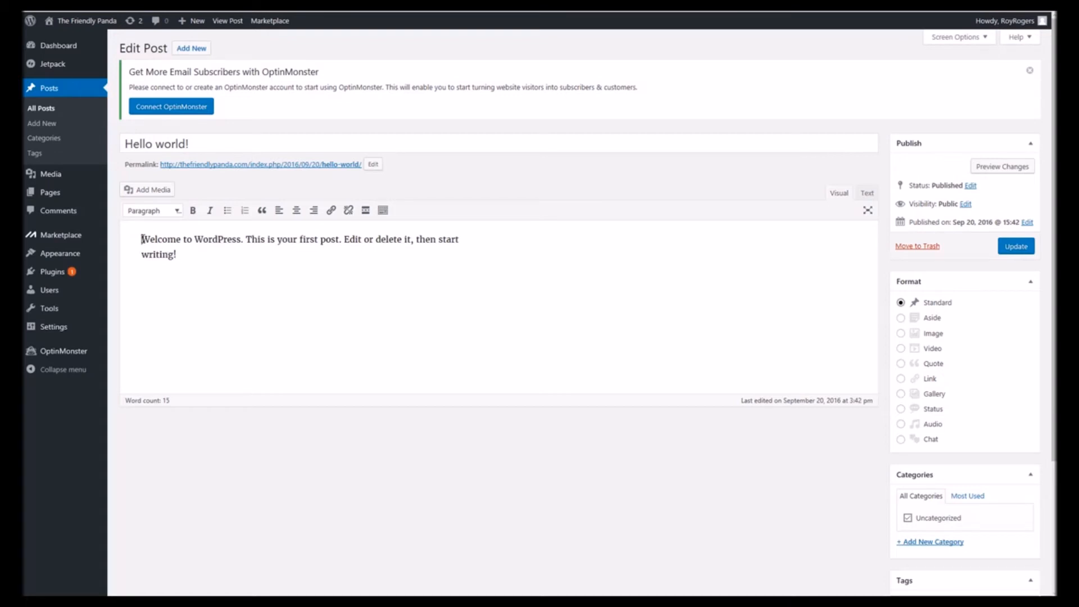
{"action": "left_click_drag", "start_coordinate": [143, 239], "coordinate": [188, 251]}
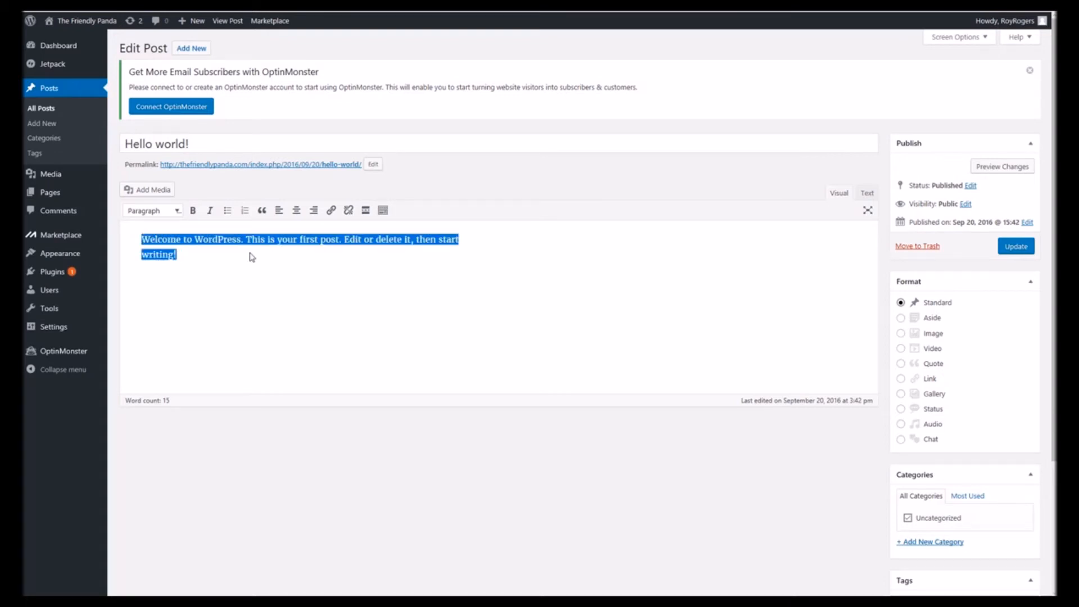
{"action": "key", "text": "ctrl+v"}
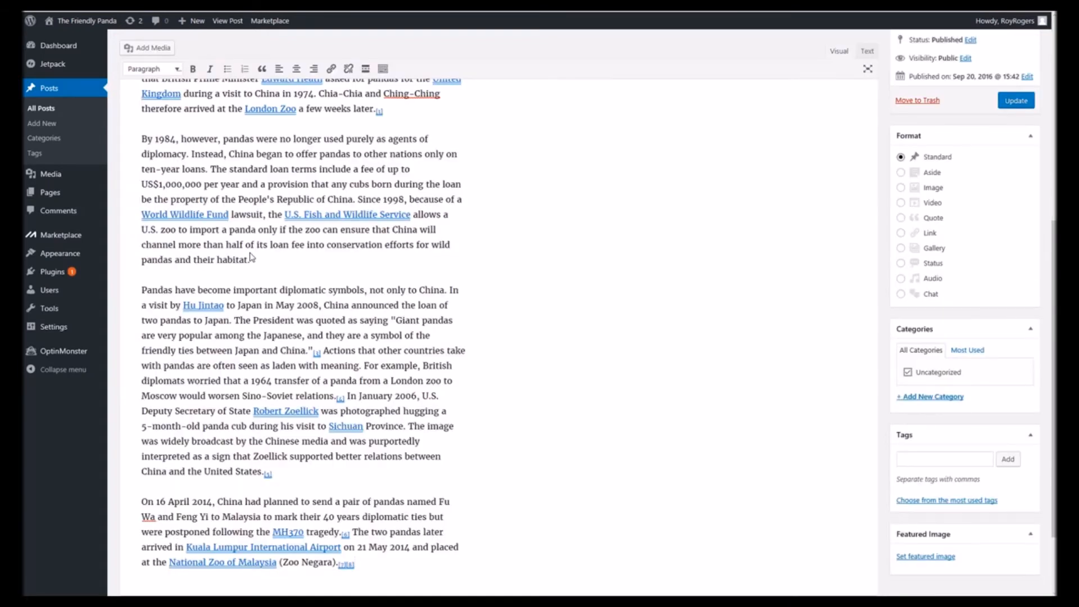
- Retitle the post as Pandas In Chinese Politics and update it
{"action": "scroll", "coordinate": [268, 248], "scroll_direction": "up", "scroll_amount": 7}
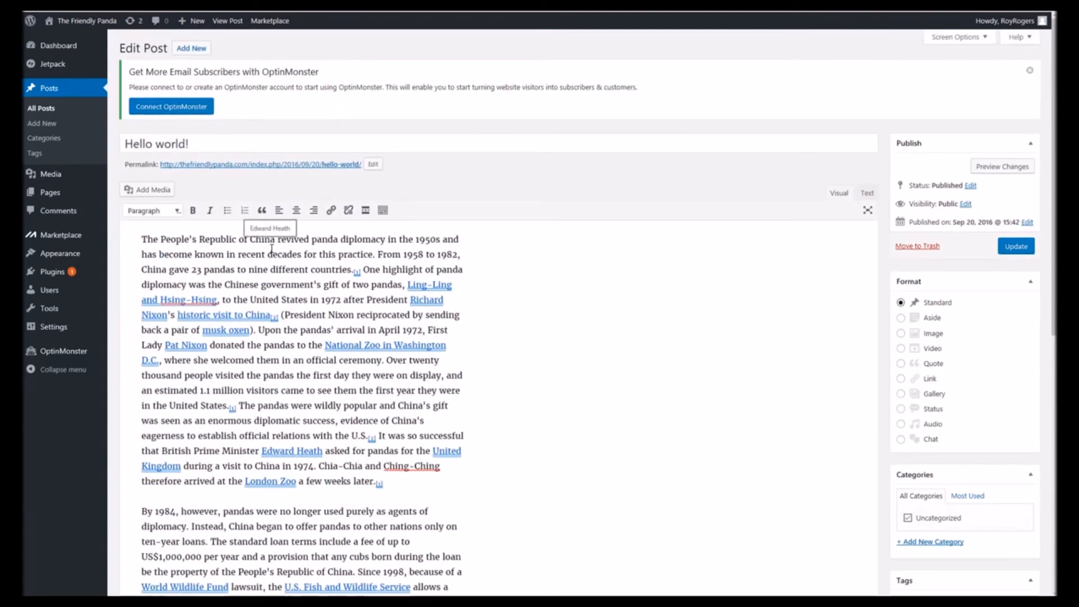
{"action": "triple_click", "coordinate": [136, 144]}
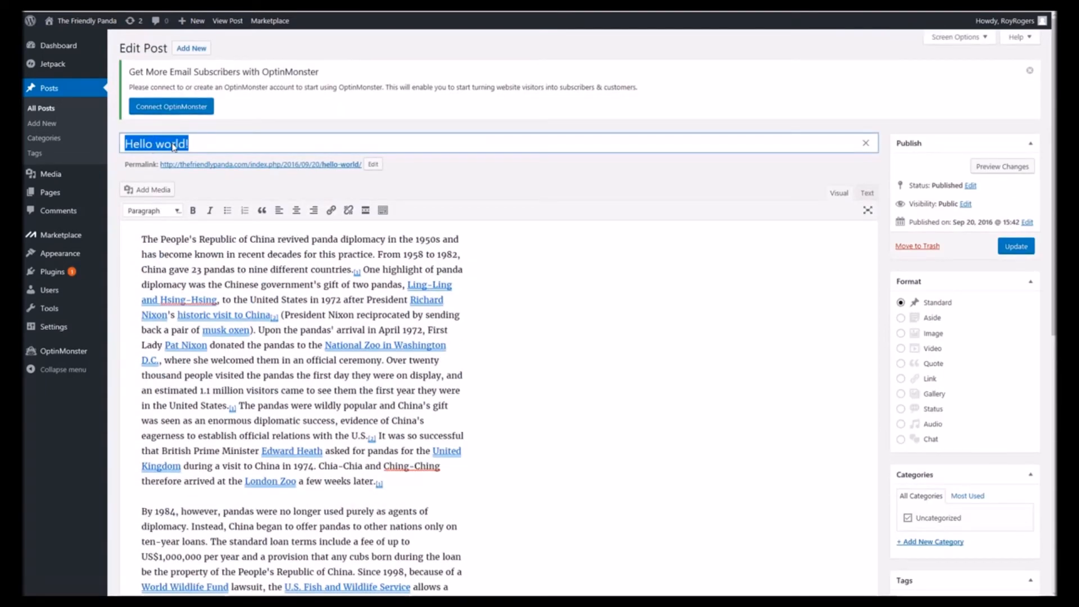
{"action": "type", "text": "Pandas In"}
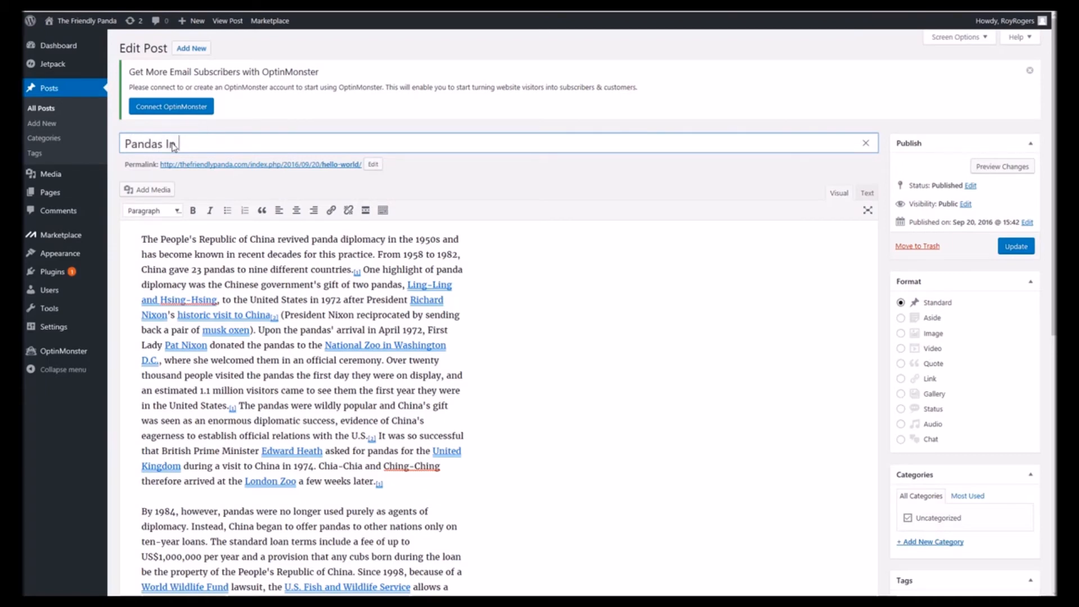
{"action": "type", "text": " Chinese Politics"}
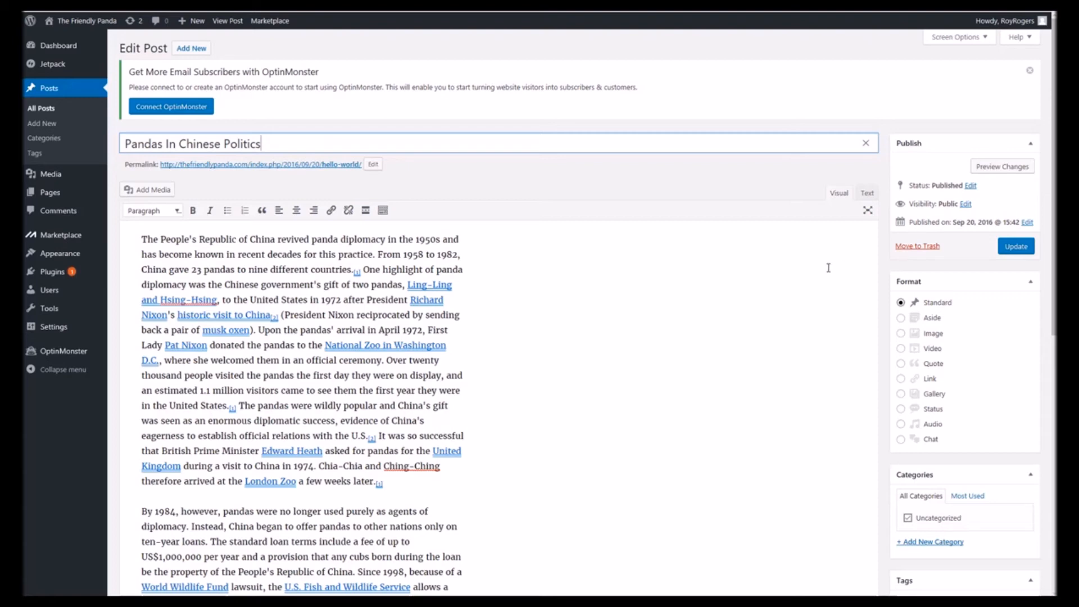
{"action": "left_click", "coordinate": [1010, 252]}
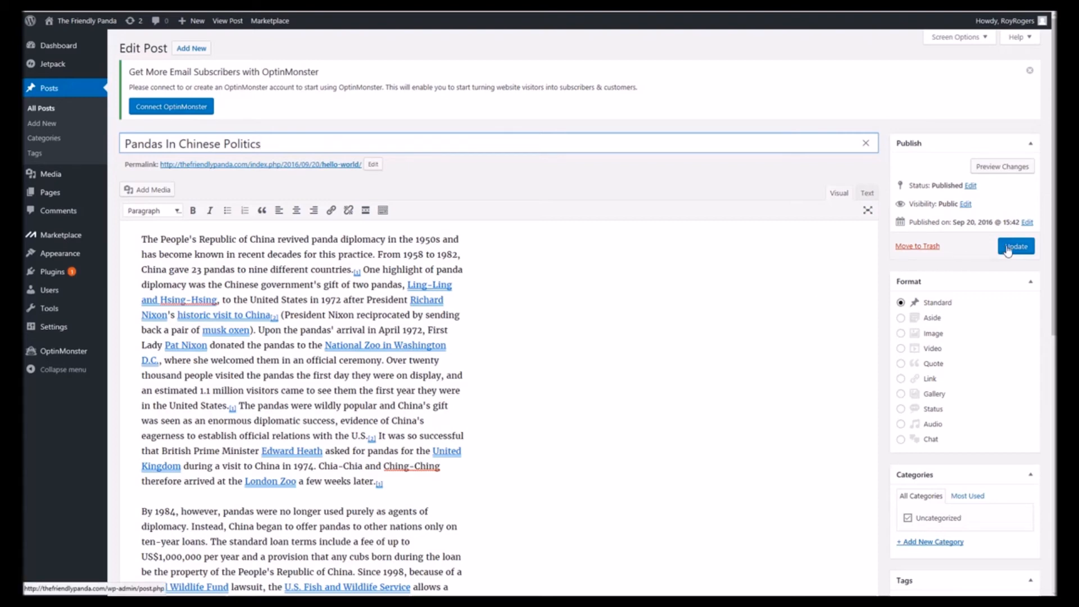
{"action": "left_click", "coordinate": [1009, 251]}
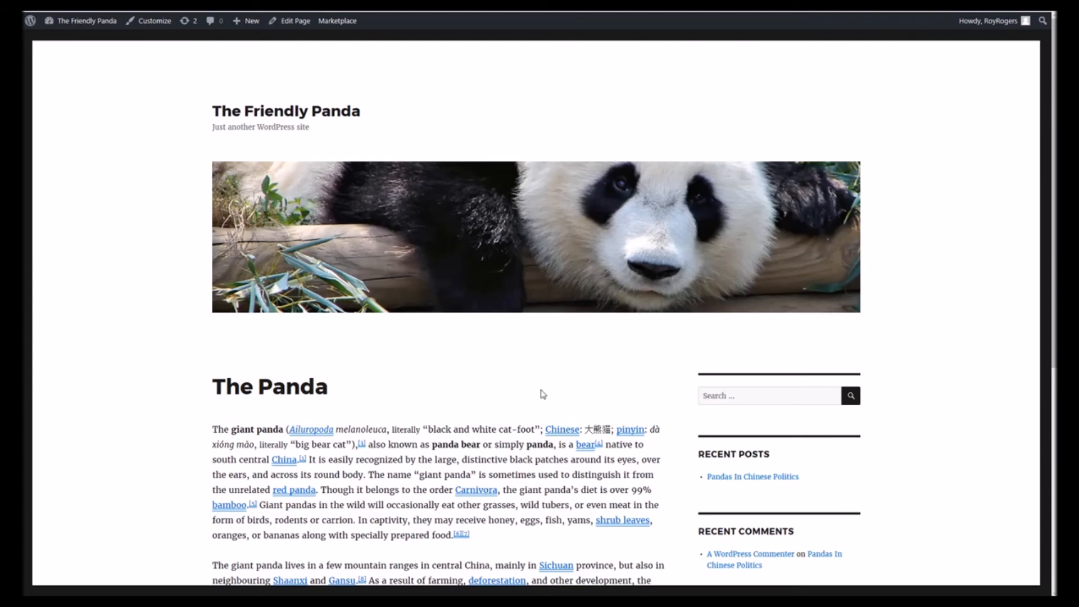
- Open the Pandas In Chinese Politics post from the site's recent posts and read through it
{"action": "scroll", "coordinate": [562, 396], "scroll_direction": "down", "scroll_amount": 5}
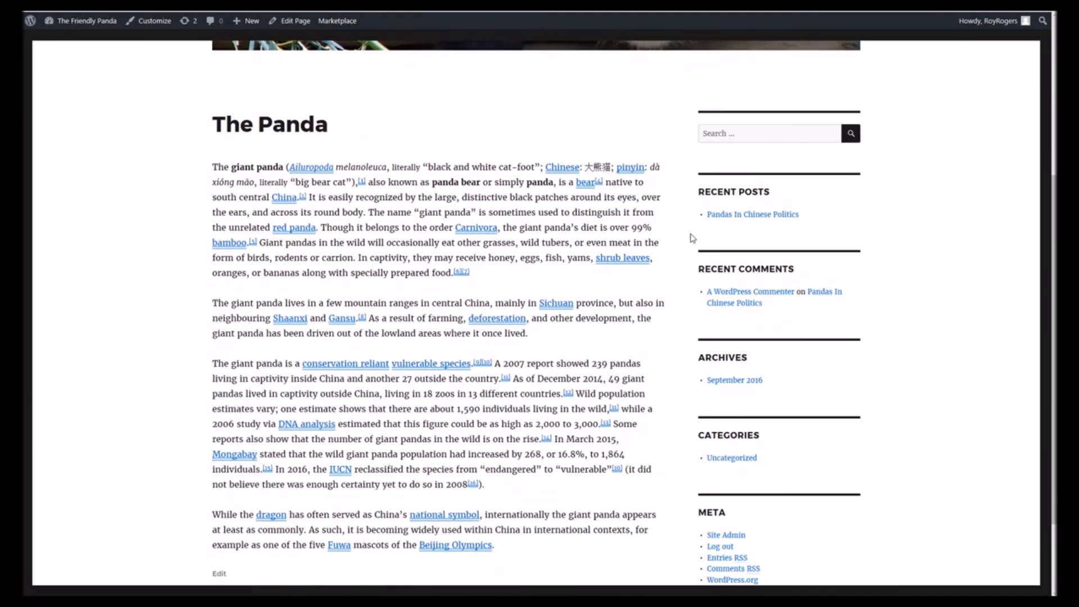
{"action": "left_click", "coordinate": [752, 218]}
{"action": "left_click", "coordinate": [753, 219]}
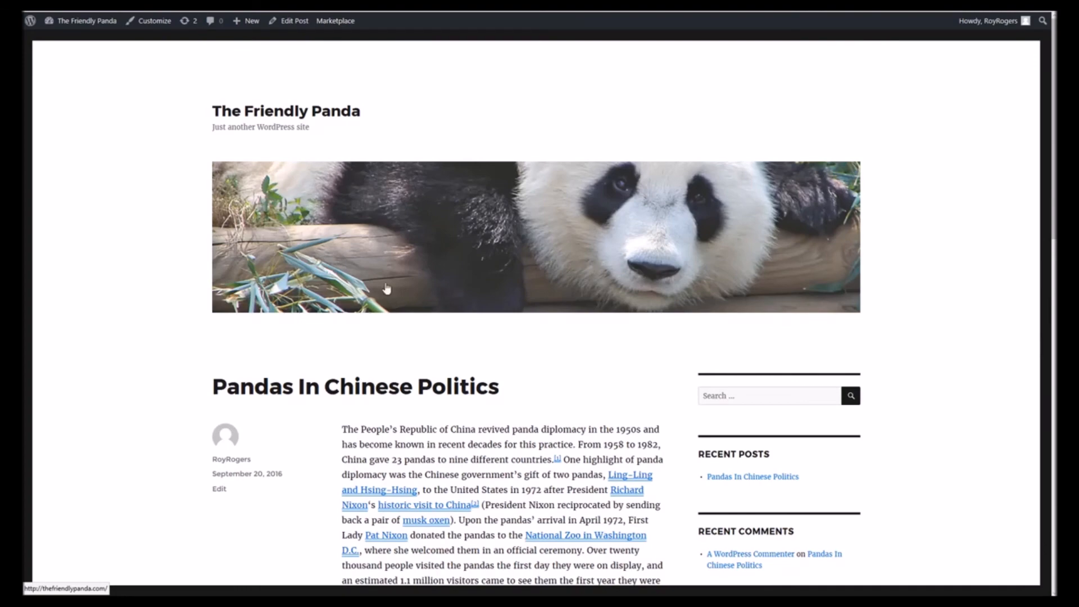
{"action": "scroll", "coordinate": [472, 312], "scroll_direction": "down", "scroll_amount": 4}
{"action": "scroll", "coordinate": [471, 311], "scroll_direction": "down", "scroll_amount": 2}
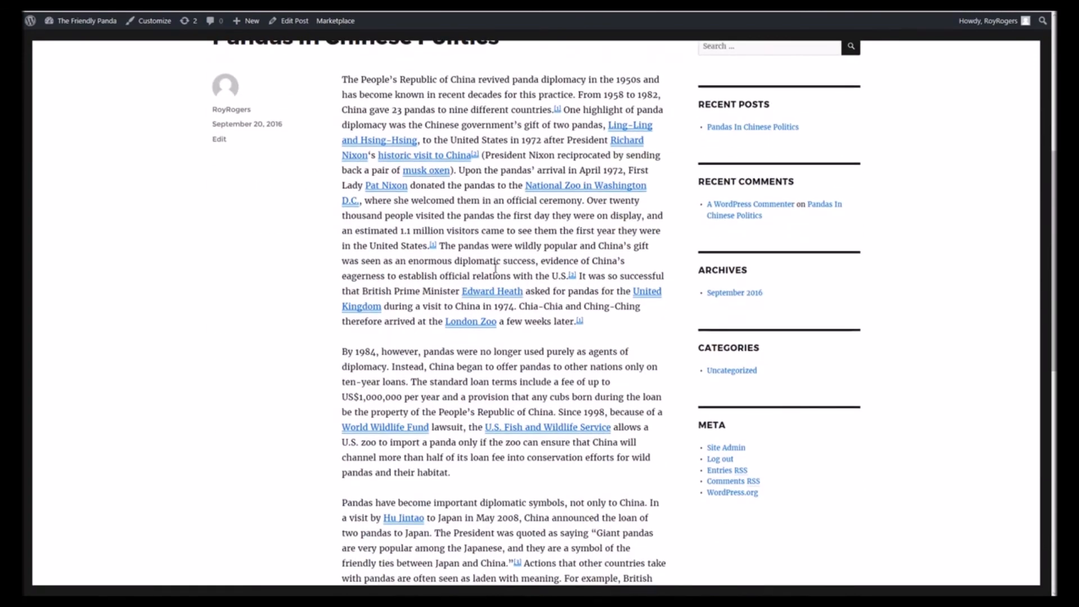
{"action": "scroll", "coordinate": [508, 354], "scroll_direction": "down", "scroll_amount": 7}
{"action": "scroll", "coordinate": [514, 377], "scroll_direction": "down", "scroll_amount": 3}
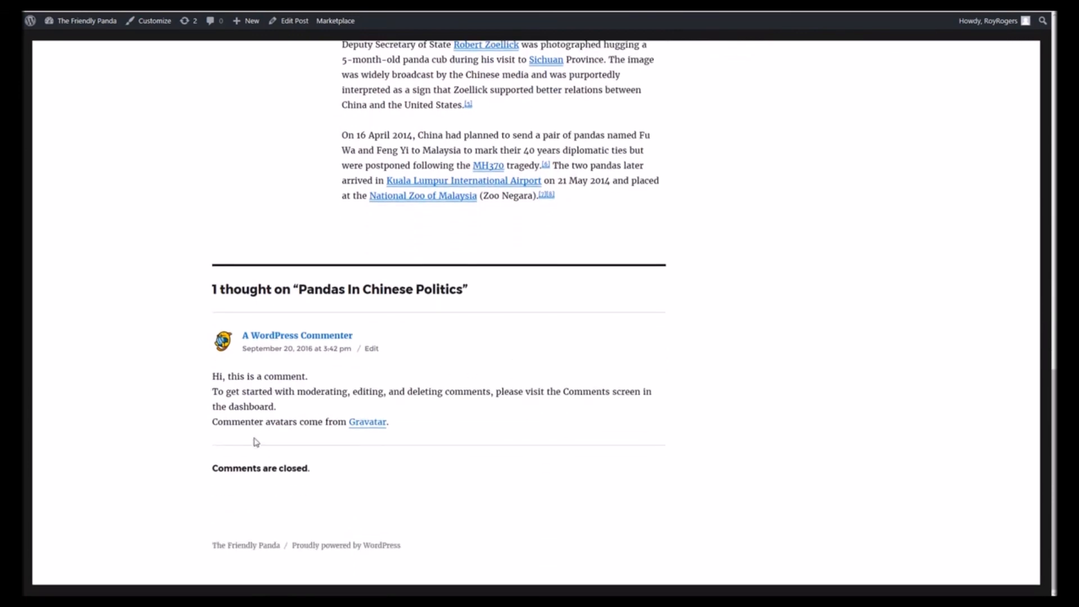
{"action": "scroll", "coordinate": [427, 343], "scroll_direction": "up", "scroll_amount": 3}
{"action": "scroll", "coordinate": [562, 348], "scroll_direction": "up", "scroll_amount": 10}
{"action": "scroll", "coordinate": [602, 357], "scroll_direction": "up", "scroll_amount": 3}
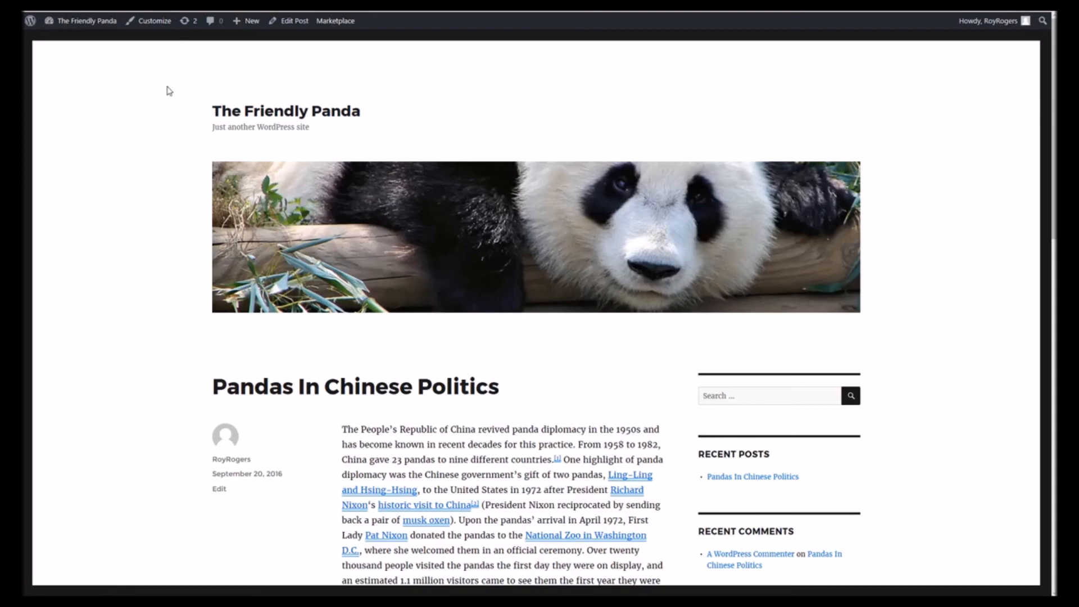
- Return to the home page through the site title and review it
{"action": "left_click", "coordinate": [238, 113]}
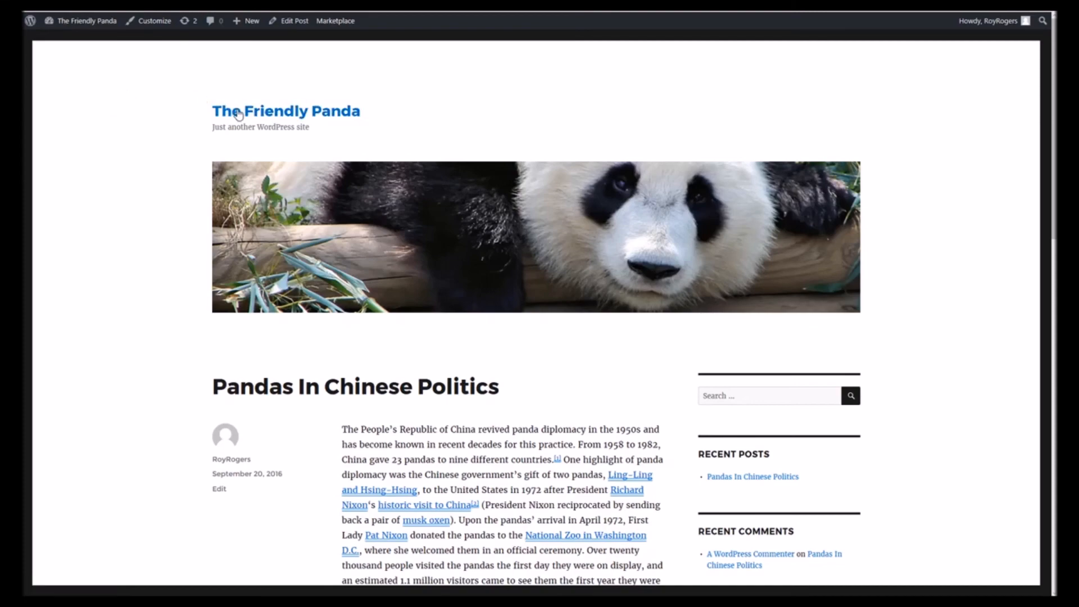
{"action": "scroll", "coordinate": [398, 241], "scroll_direction": "down", "scroll_amount": 5}
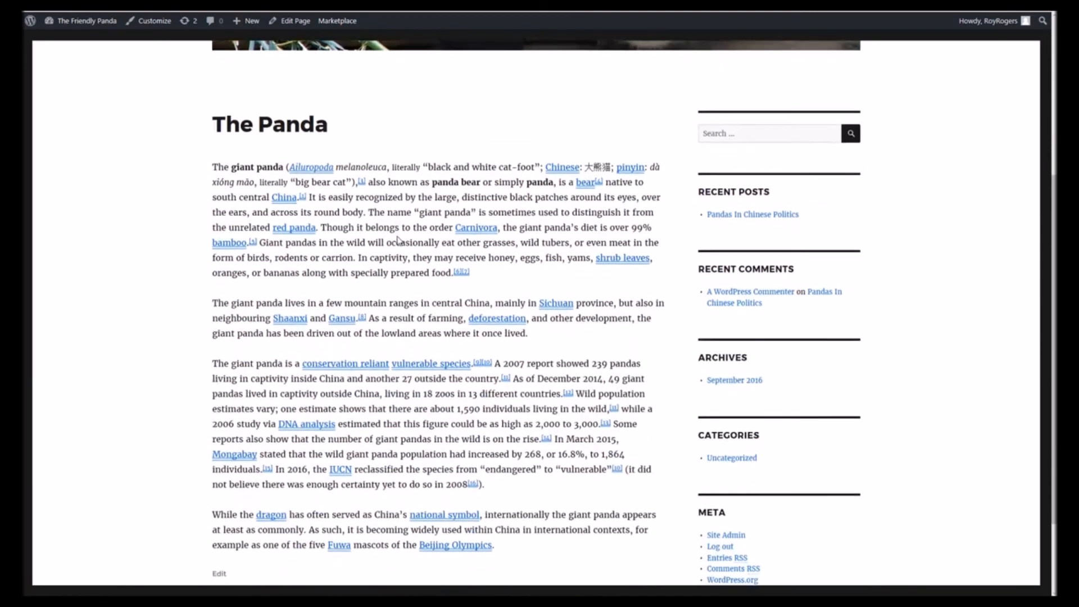
{"action": "scroll", "coordinate": [397, 240], "scroll_direction": "up", "scroll_amount": 5}
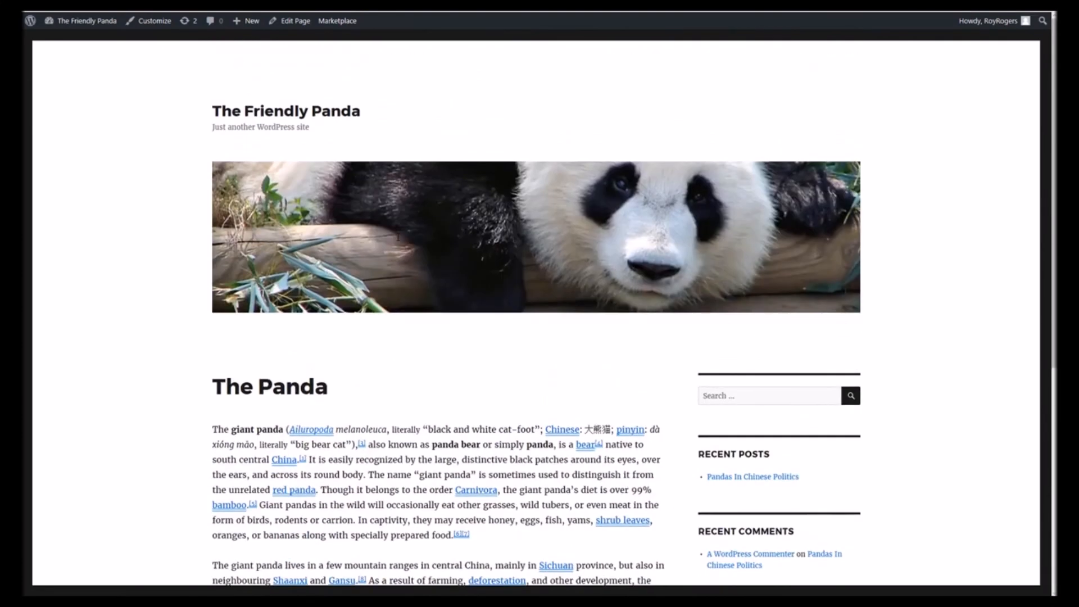